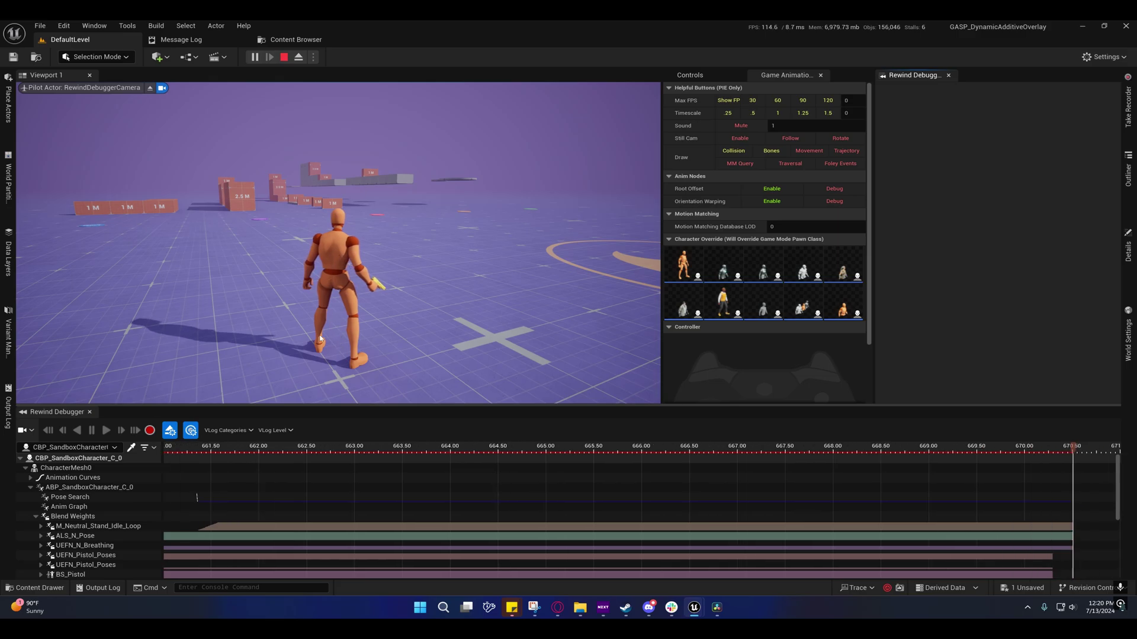
# Test the rifle overlay and emote poses on the running sandbox character in the viewport, and release mouse control
pyautogui.click(344, 277)
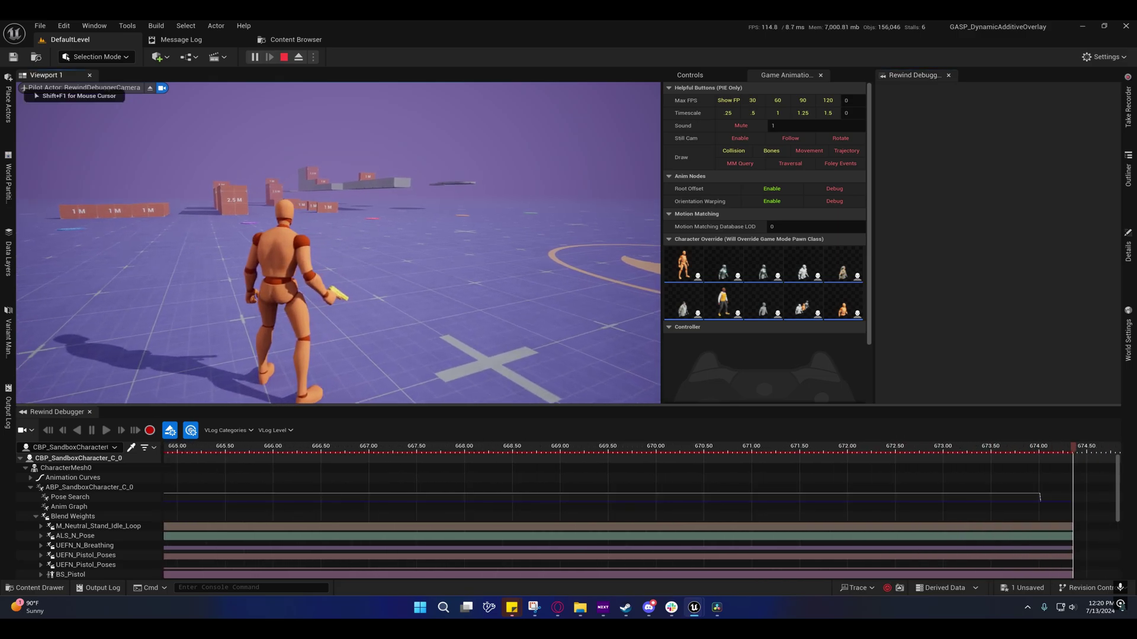
pyautogui.press('2')
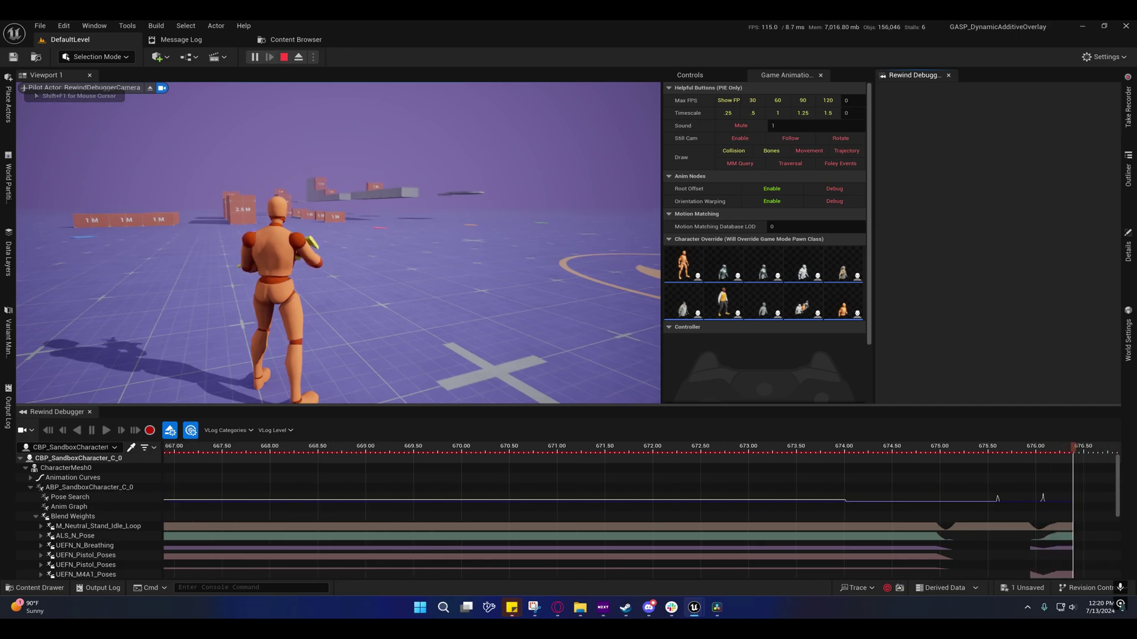
pyautogui.press('s')
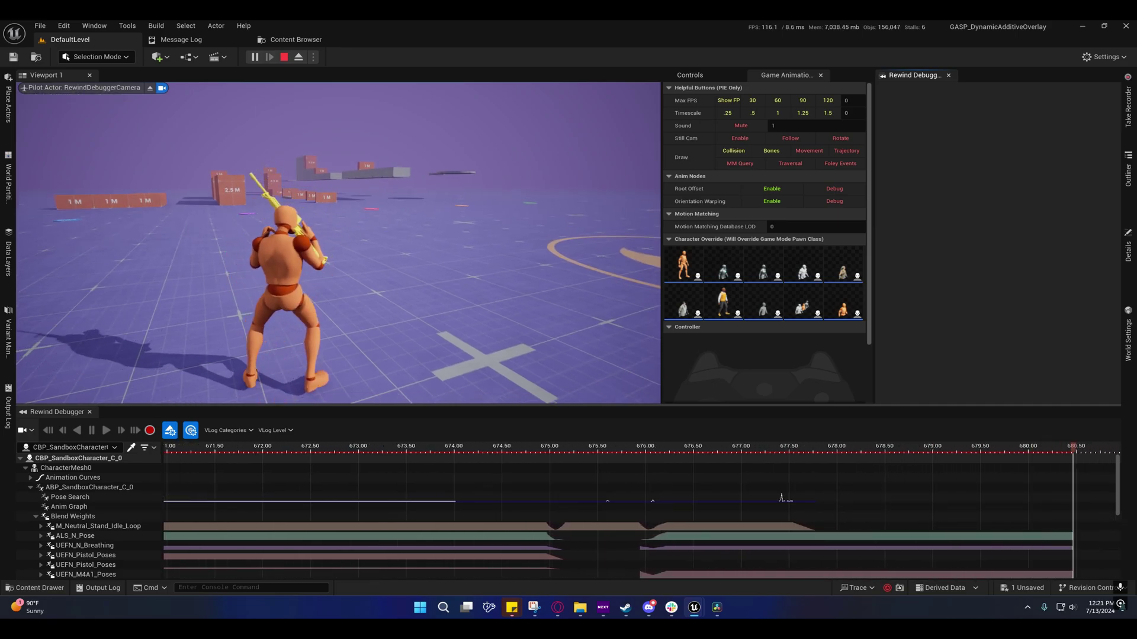
pyautogui.press('3')
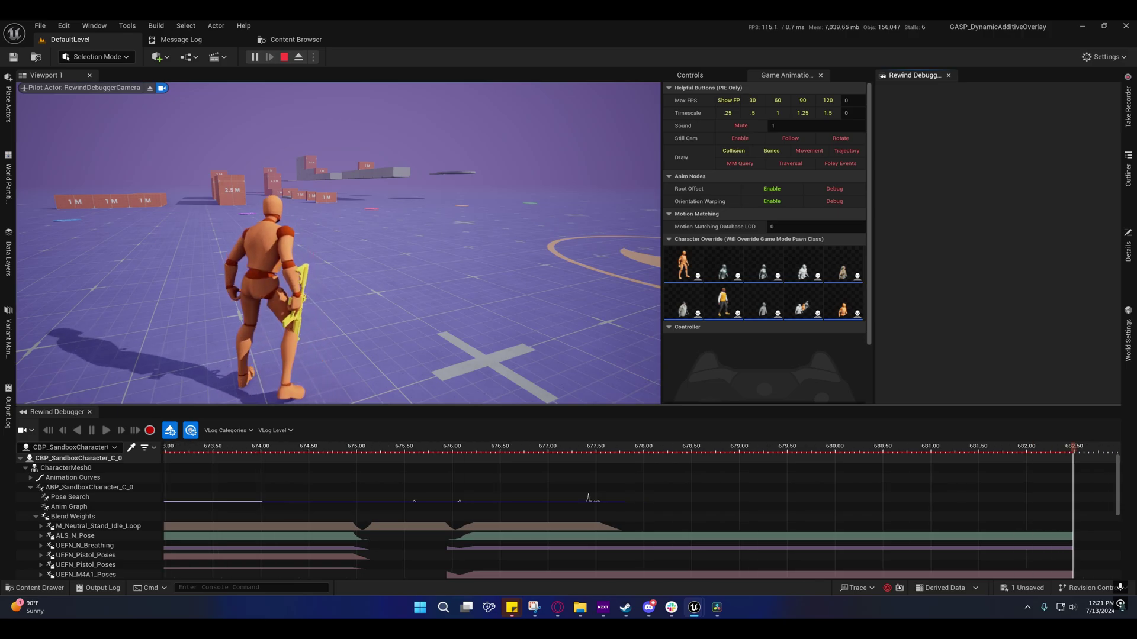
pyautogui.press('w')
pyautogui.hotkey('shift', 'F1')
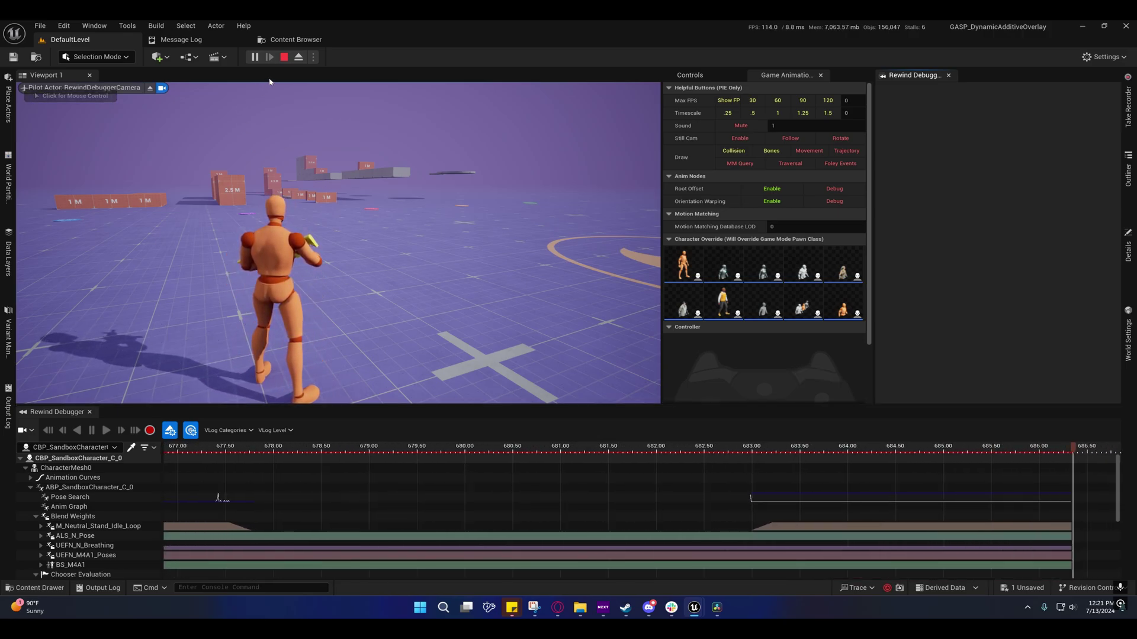
# Open the DA_Emote_Idle data asset in the asset editor window and place that window side by side with the level editor
pyautogui.moveTo(694, 607)
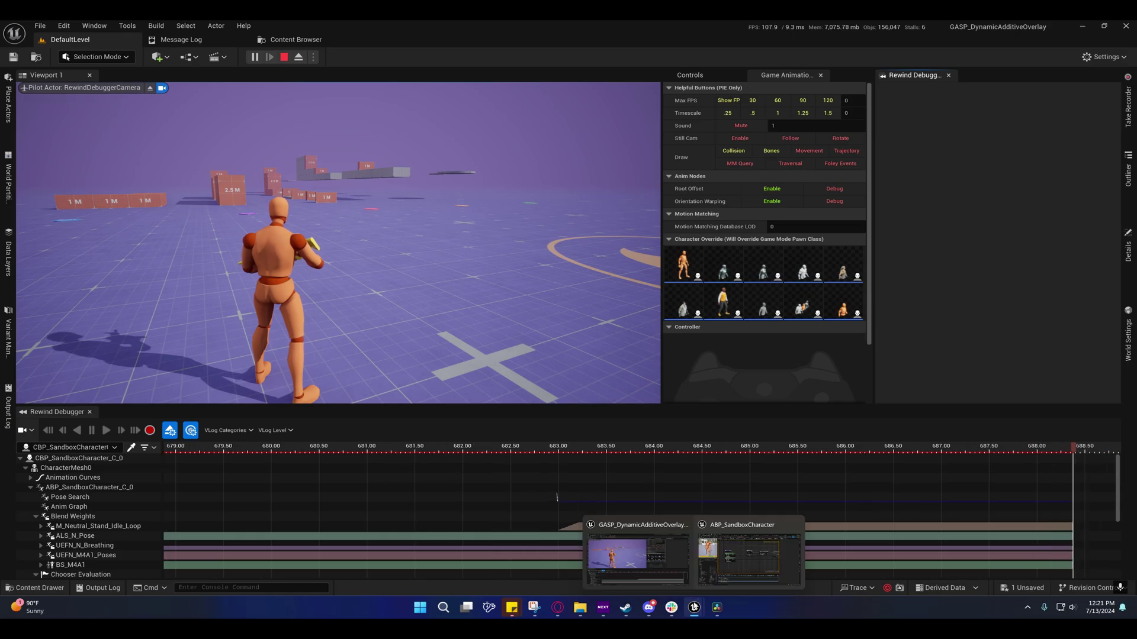
pyautogui.click(720, 561)
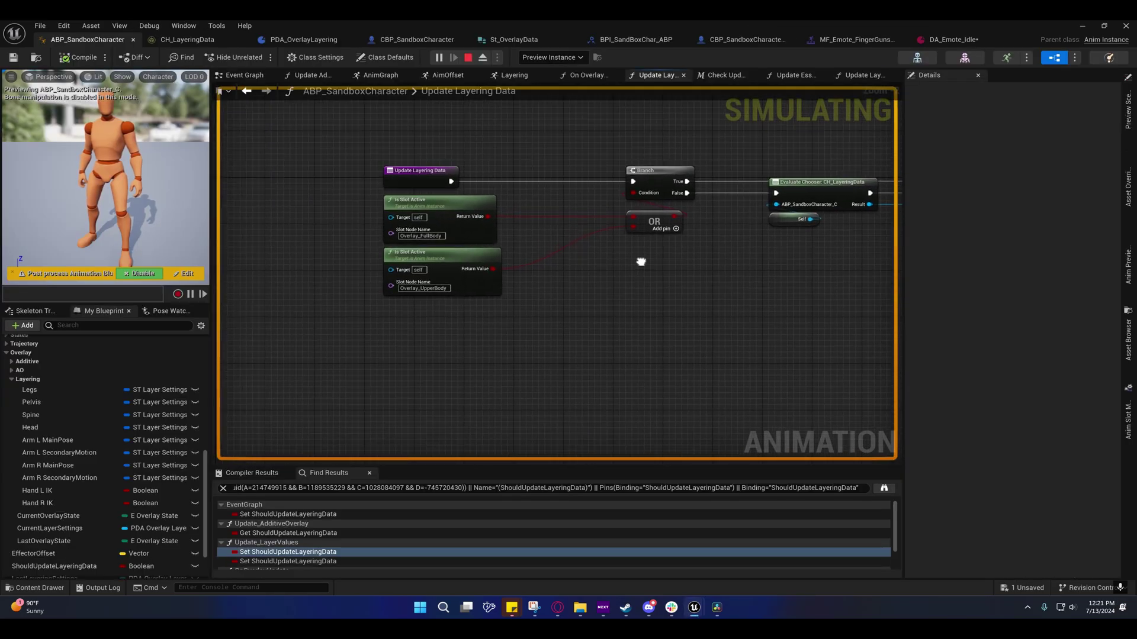
pyautogui.click(950, 39)
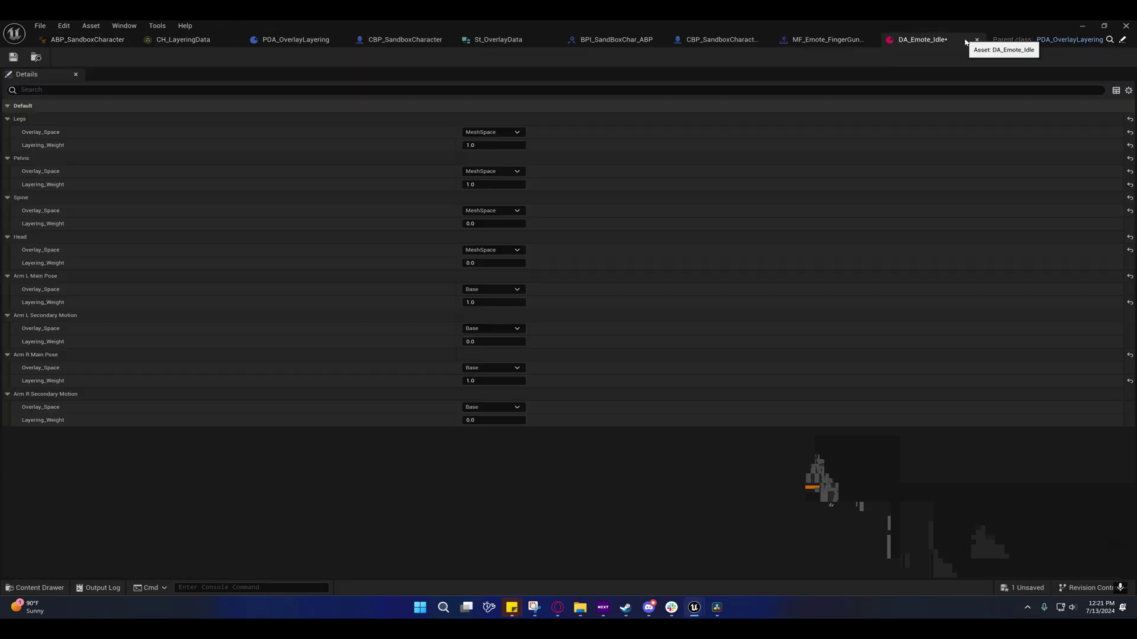
pyautogui.press('super+Right')
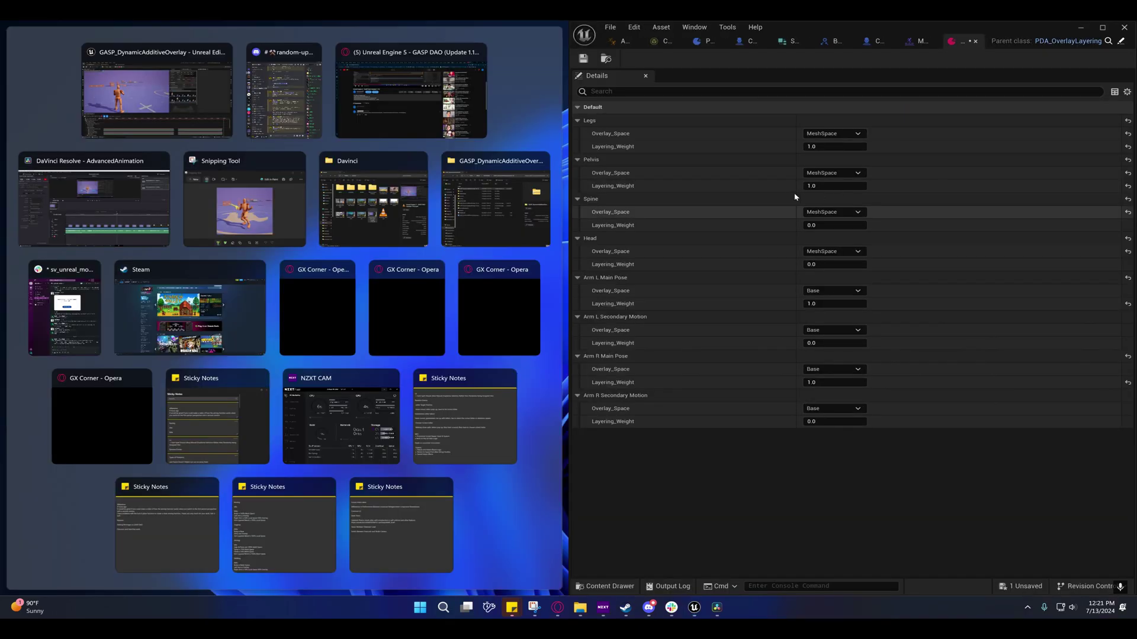
pyautogui.click(157, 91)
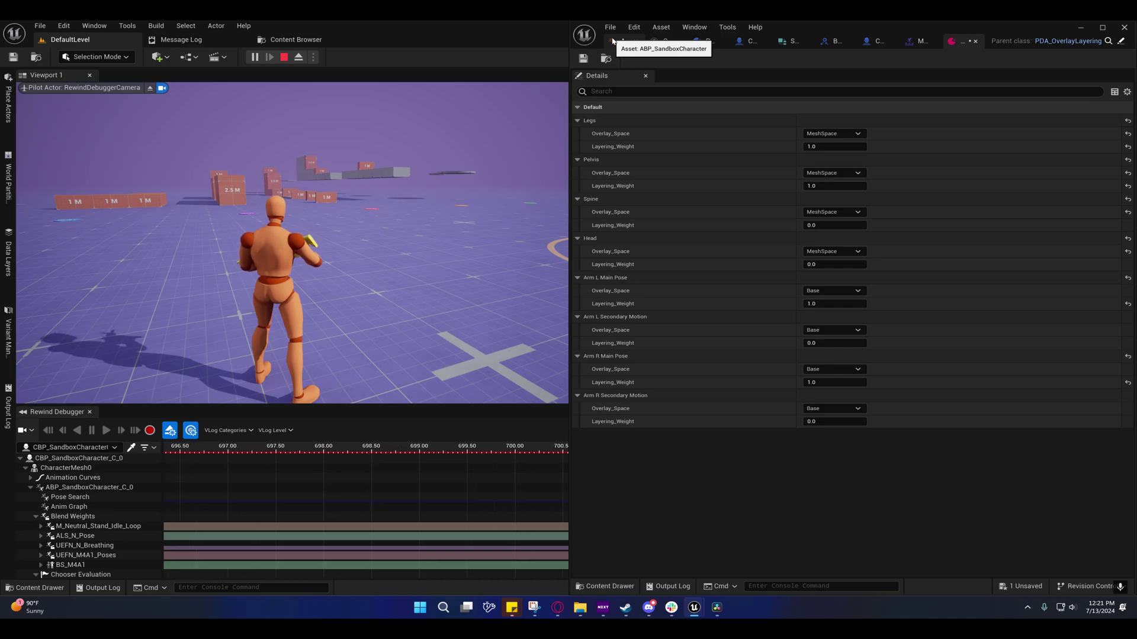
# Compare DA_Emote_Idle with the ABP_SandboxCharacter blueprint, ending on the blueprint with its editor window maximized
pyautogui.click(622, 40)
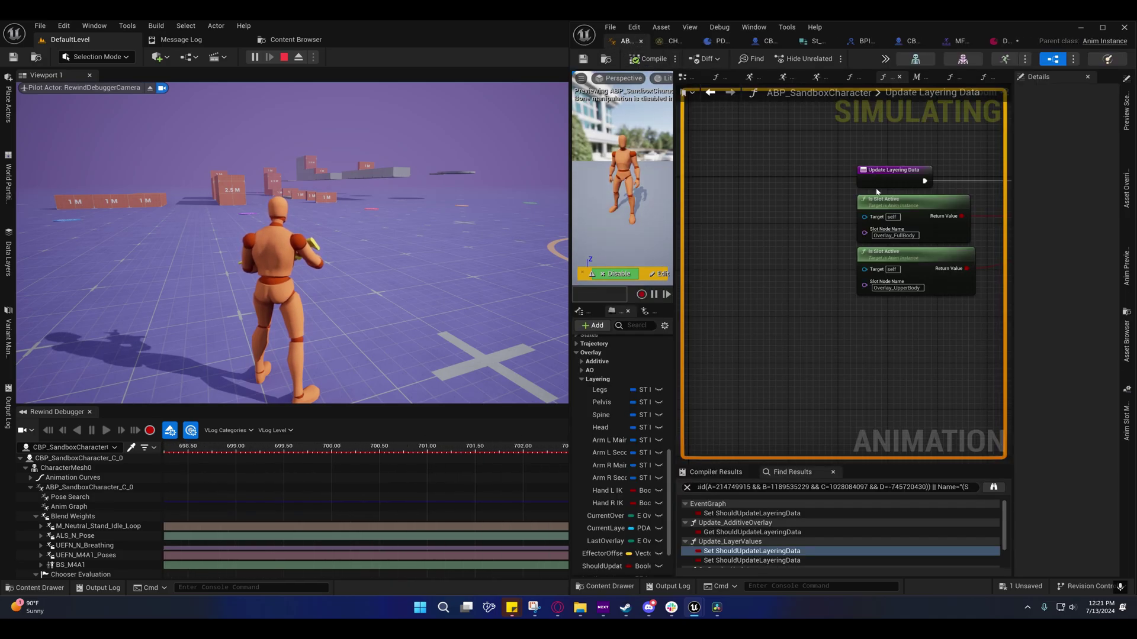
pyautogui.click(989, 42)
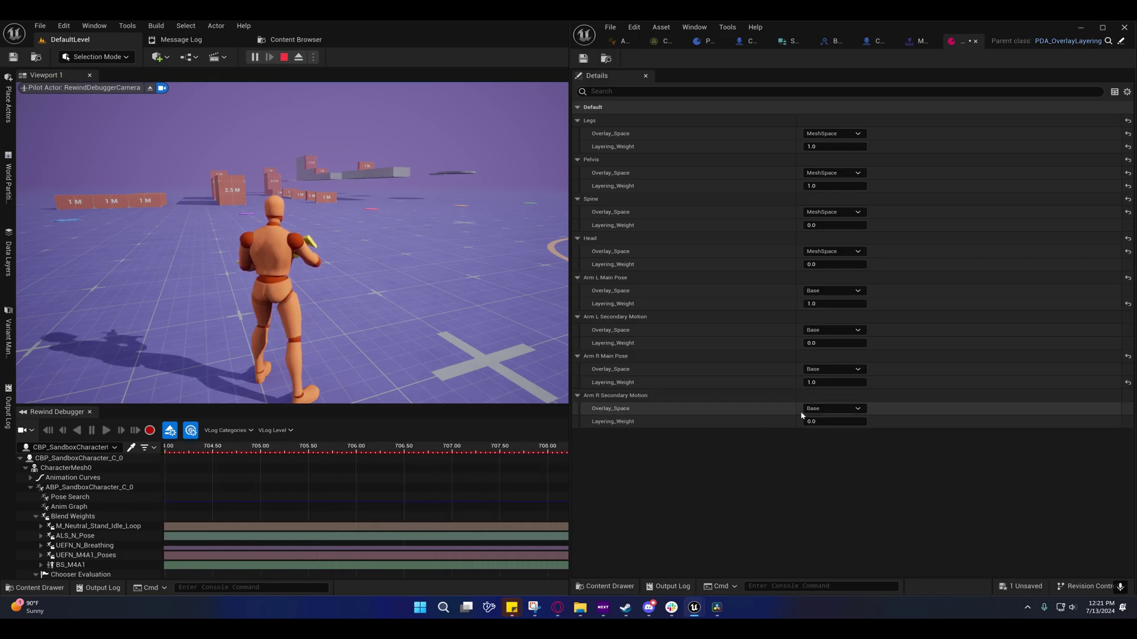
pyautogui.click(619, 42)
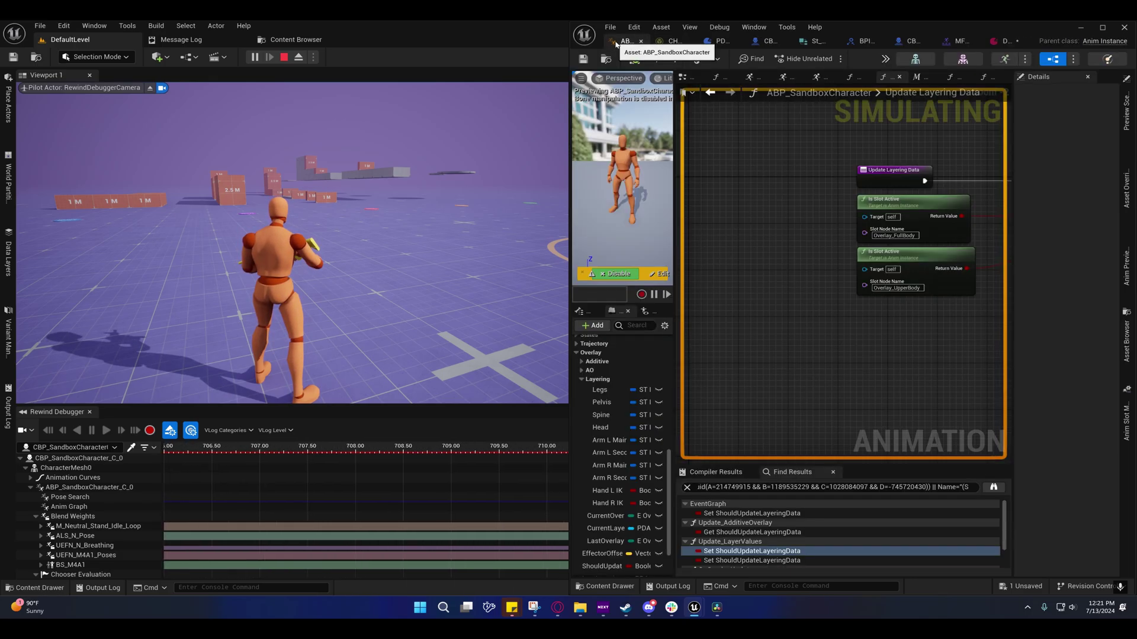
pyautogui.click(1102, 27)
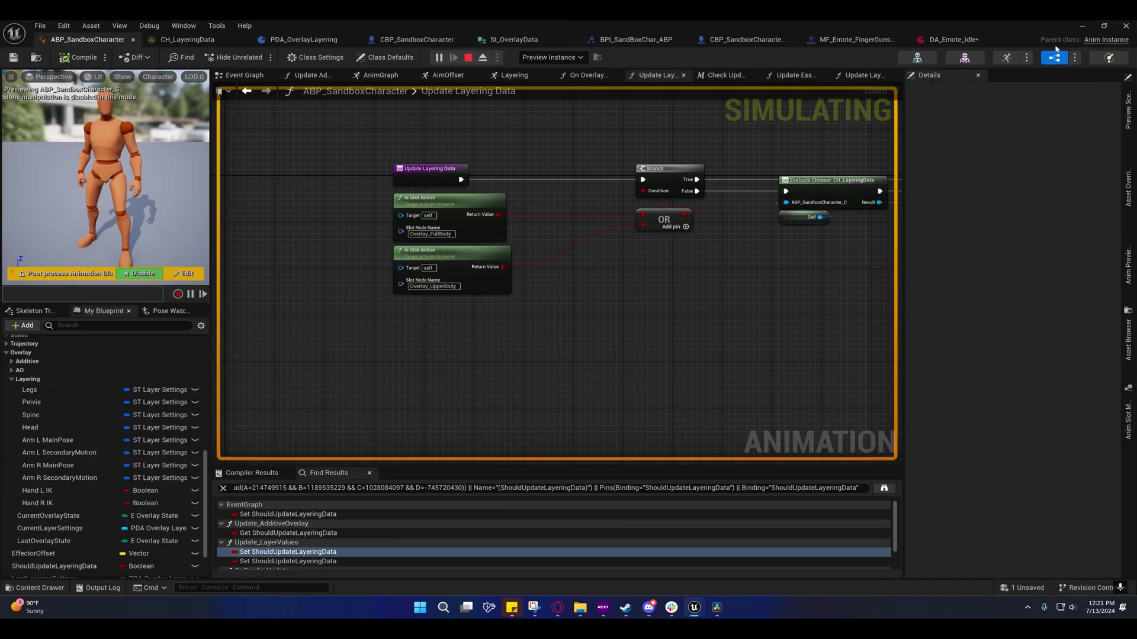
# Examine the two Is Slot Active checks for Overlay_FullBody and Overlay_UpperBody in the Update Layering Data function
pyautogui.moveTo(464, 227); pyautogui.dragTo(367, 268, button='right')
pyautogui.scroll(2, 368, 267)
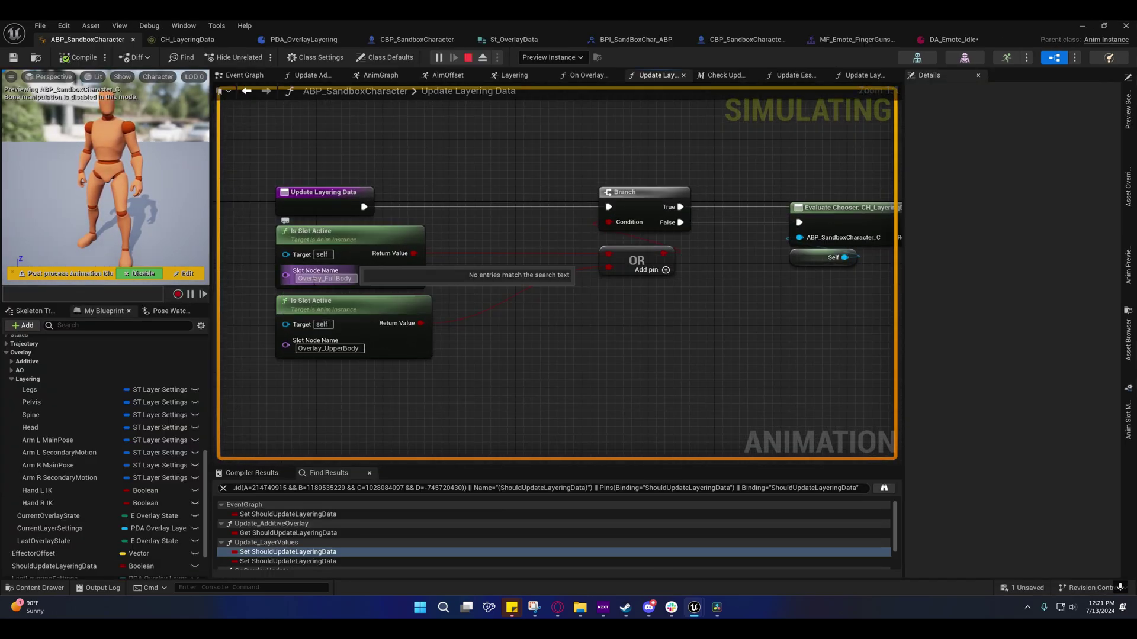
pyautogui.click(314, 348)
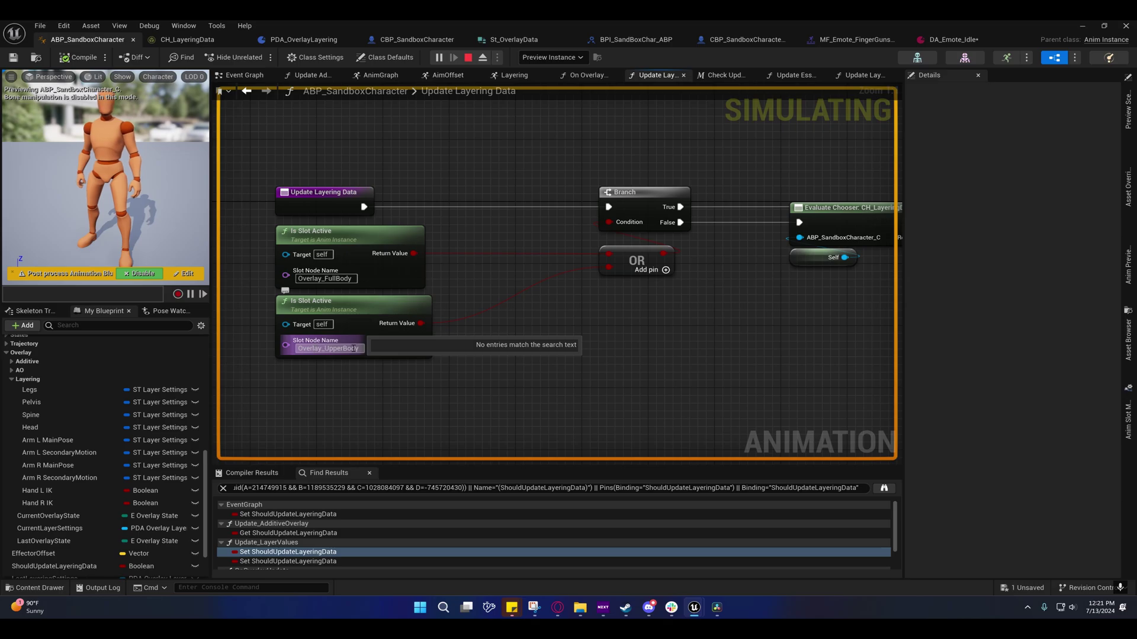
pyautogui.moveTo(338, 373); pyautogui.dragTo(421, 366, button='right')
pyautogui.moveTo(564, 345); pyautogui.dragTo(592, 355, button='right')
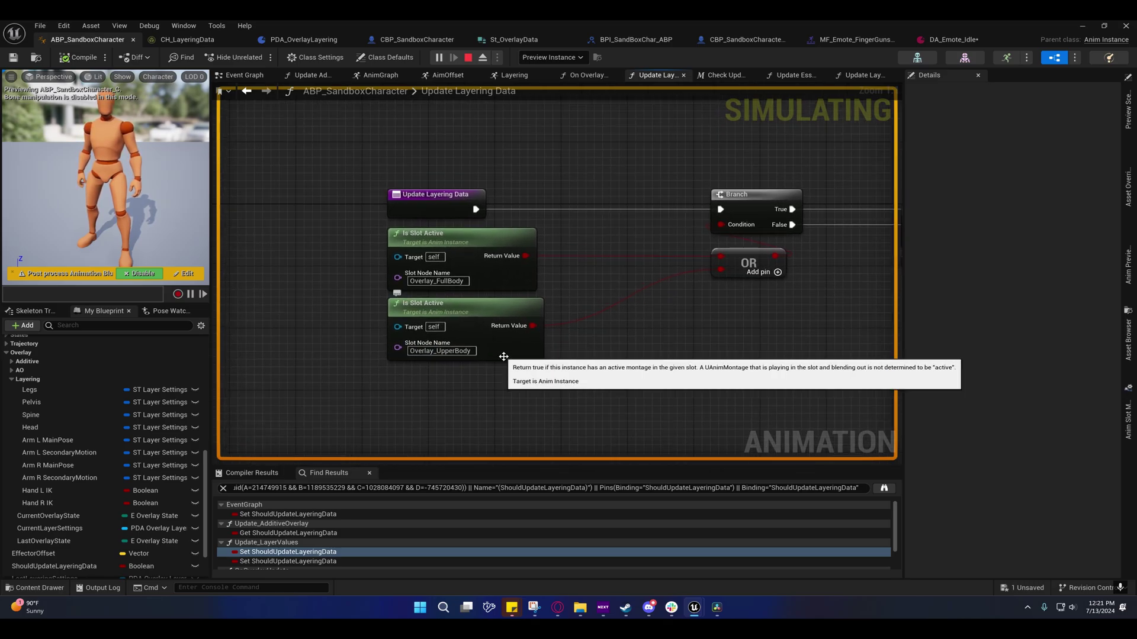
pyautogui.click(432, 352)
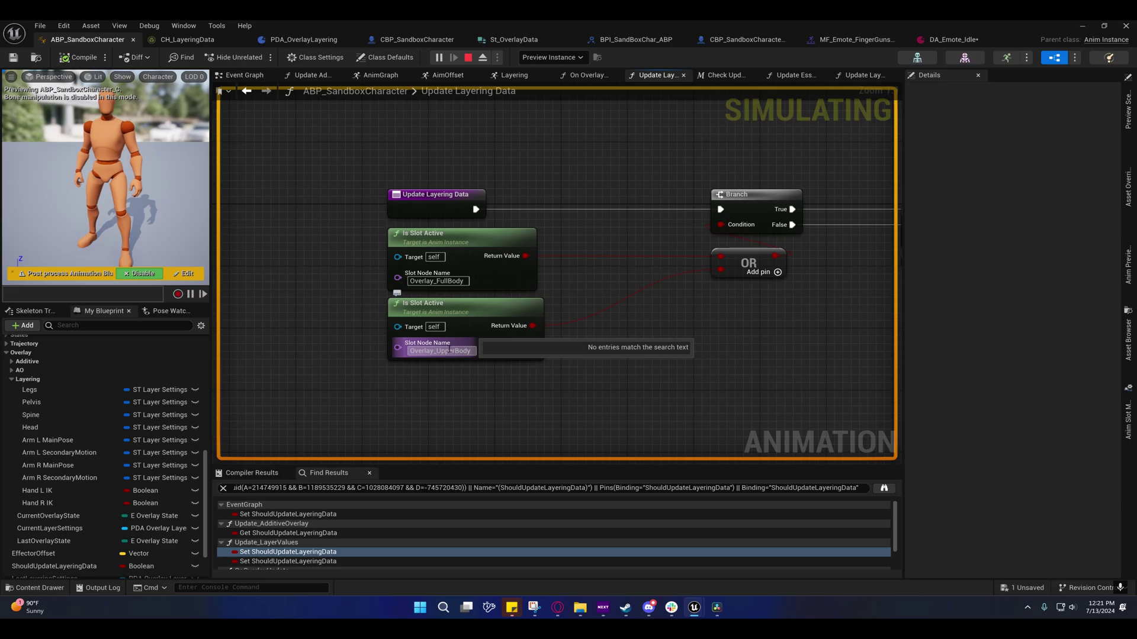
pyautogui.moveTo(439, 368); pyautogui.dragTo(396, 332, button='right')
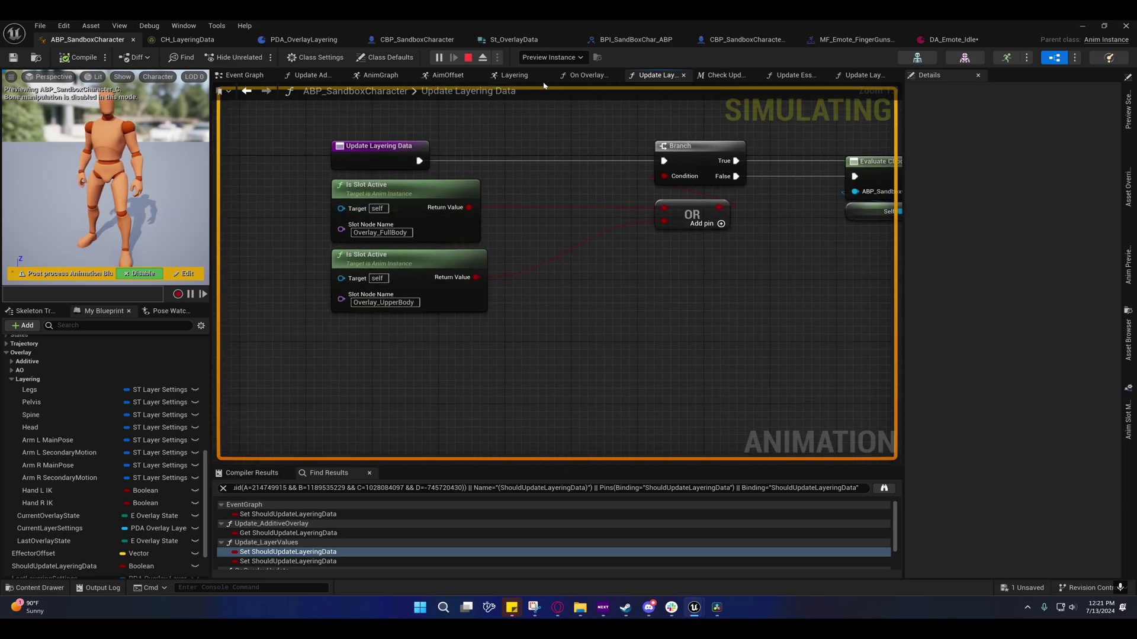
# Open the Layering graph and inspect the Overlay_FullBody and Overlay_UpperBody slot nodes
pyautogui.click(515, 76)
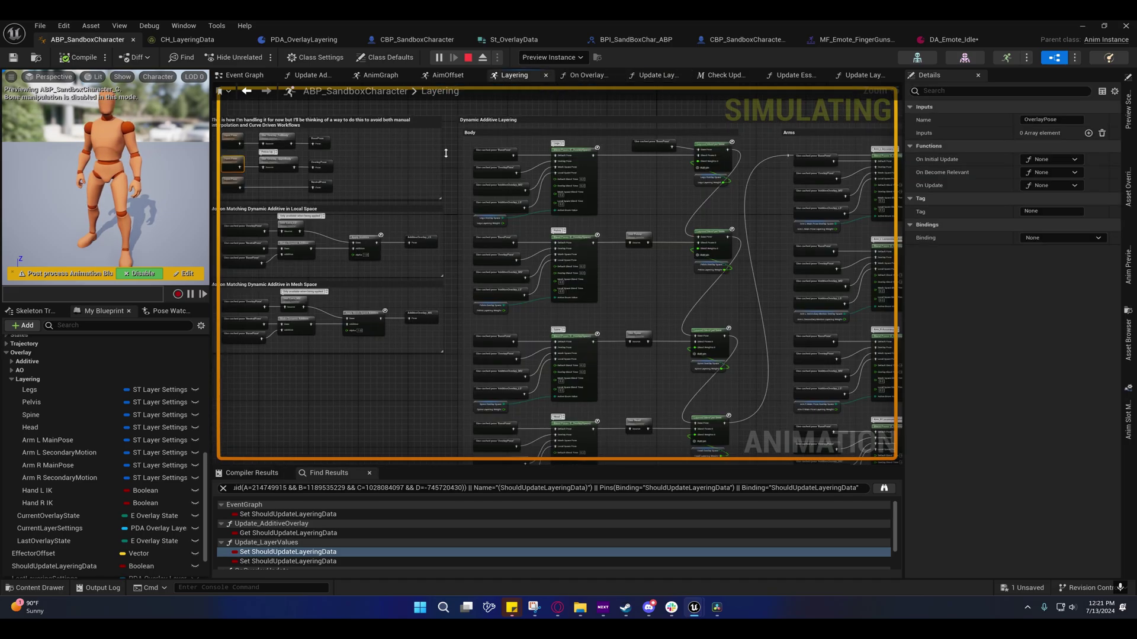
pyautogui.scroll(6, 601, 373)
pyautogui.scroll(1, 437, 303)
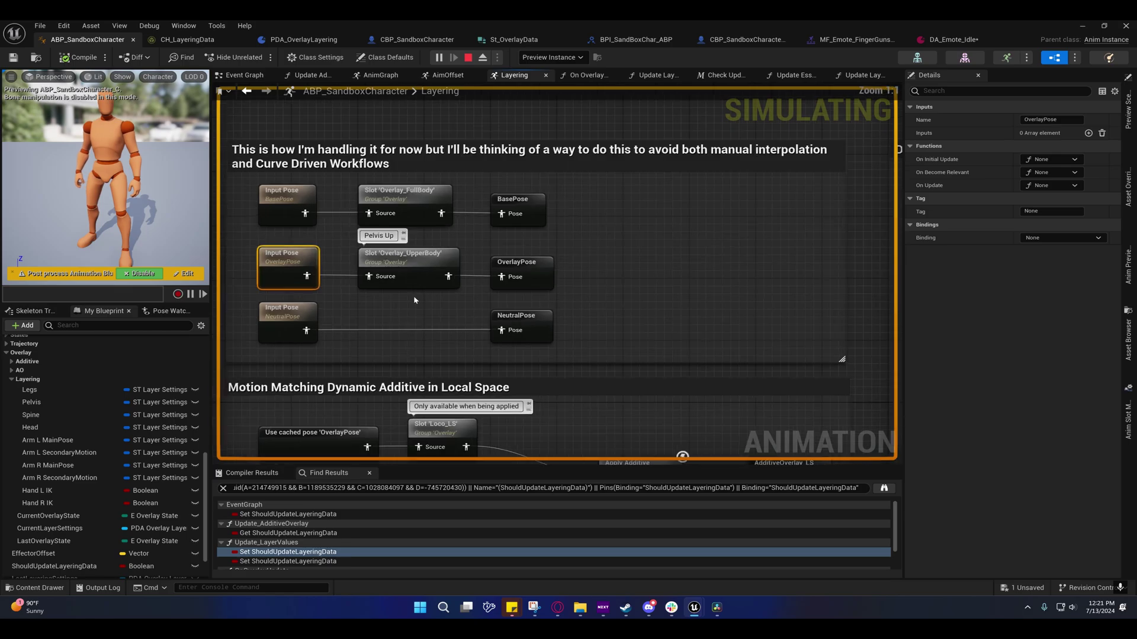
pyautogui.moveTo(414, 296); pyautogui.dragTo(446, 309, button='right')
pyautogui.click(425, 210)
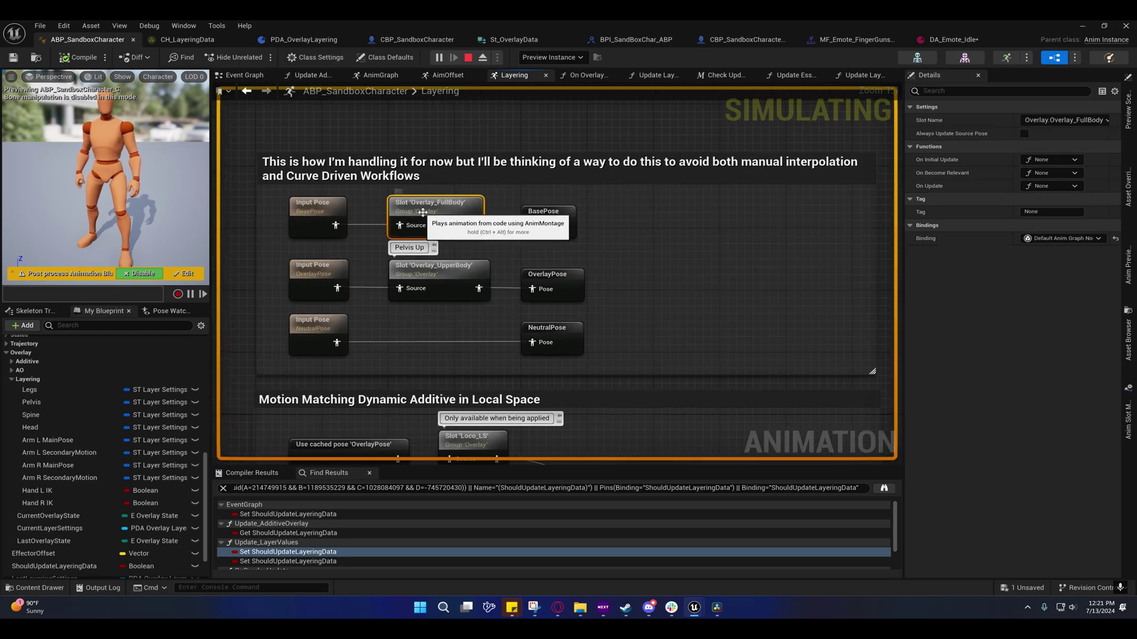
pyautogui.click(425, 274)
pyautogui.moveTo(445, 311)
pyautogui.mouseDown(button='right')
pyautogui.moveTo(470, 327)
pyautogui.moveTo(428, 315)
pyautogui.mouseUp(button='right')
pyautogui.click(469, 330)
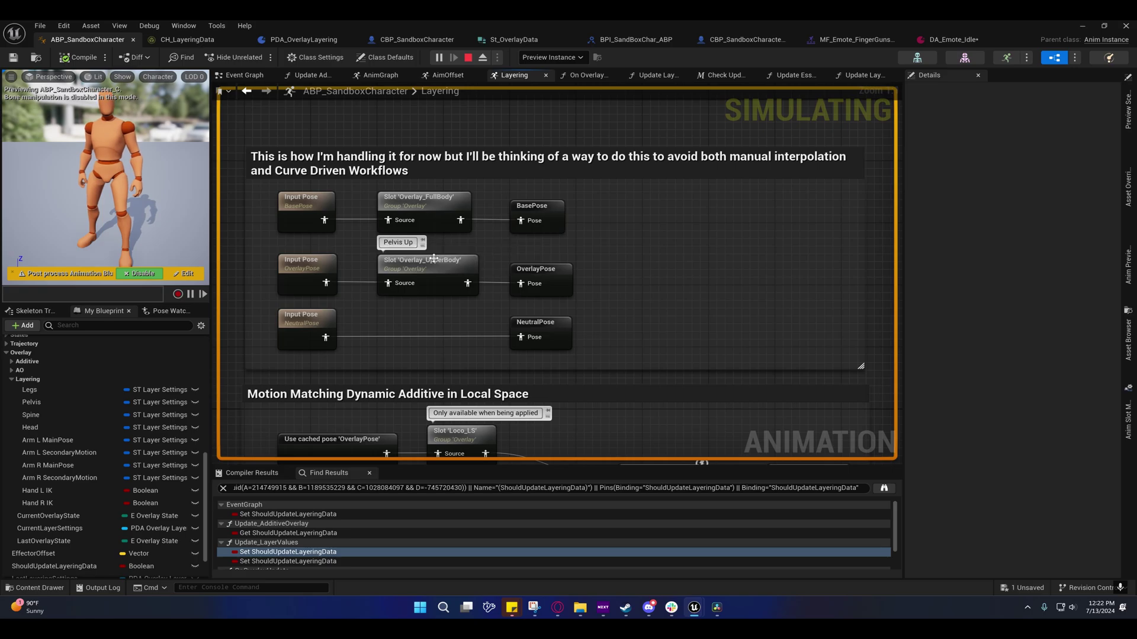
# Examine how the OverlayPose input feeds the upper-body slot and how the BasePose input feeds the full-body slot
pyautogui.moveTo(336, 298); pyautogui.dragTo(387, 300, button='right')
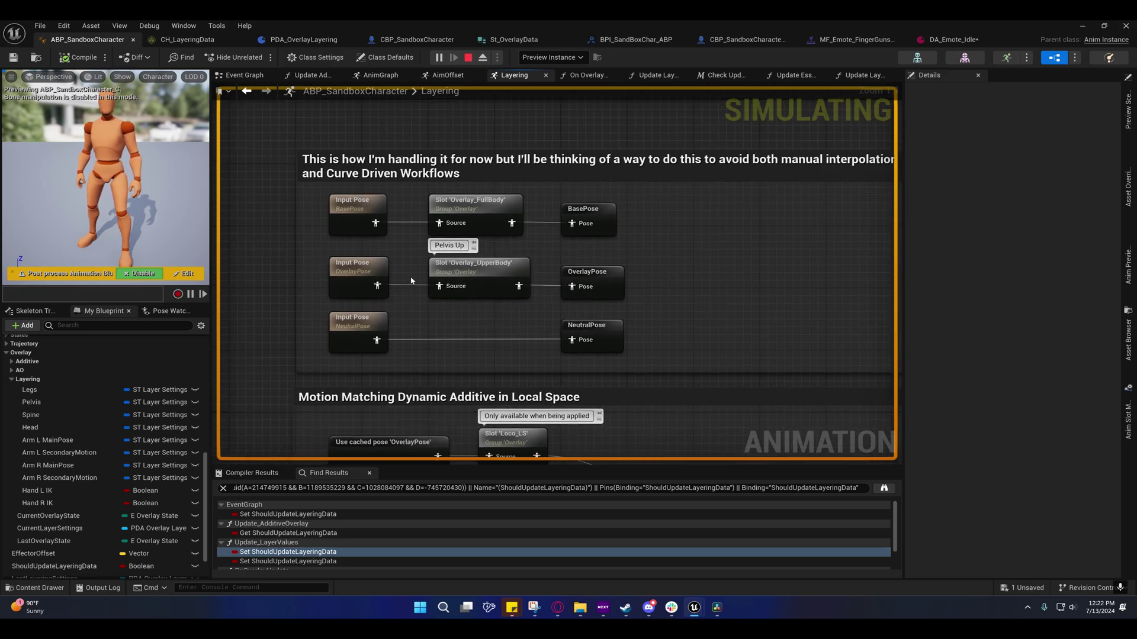
pyautogui.click(448, 267)
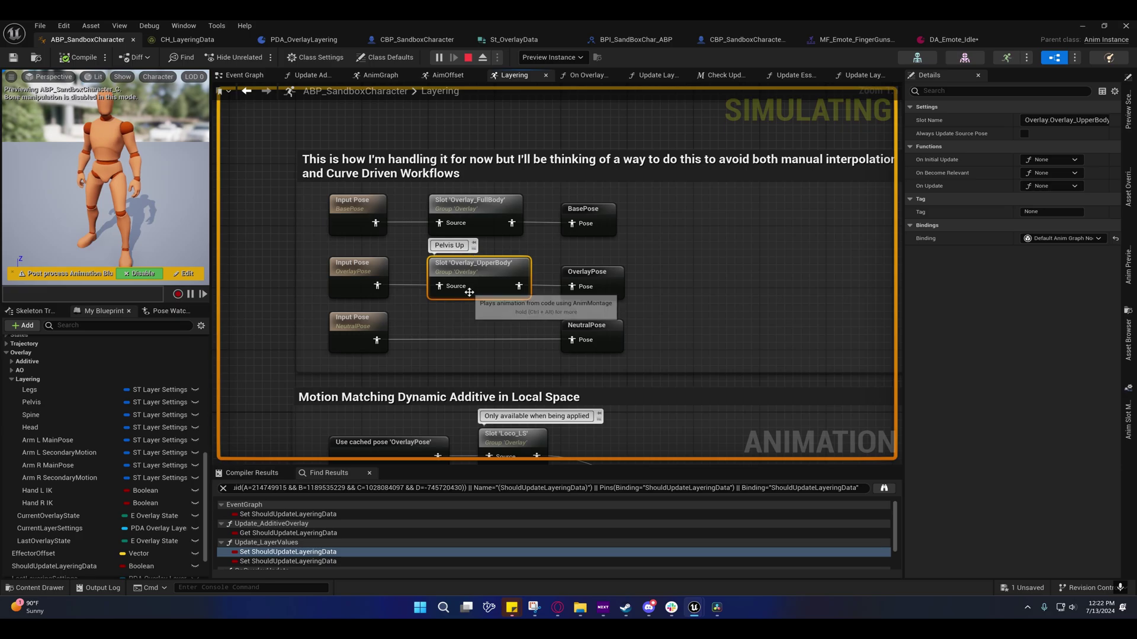
pyautogui.moveTo(424, 314); pyautogui.dragTo(462, 319, button='right')
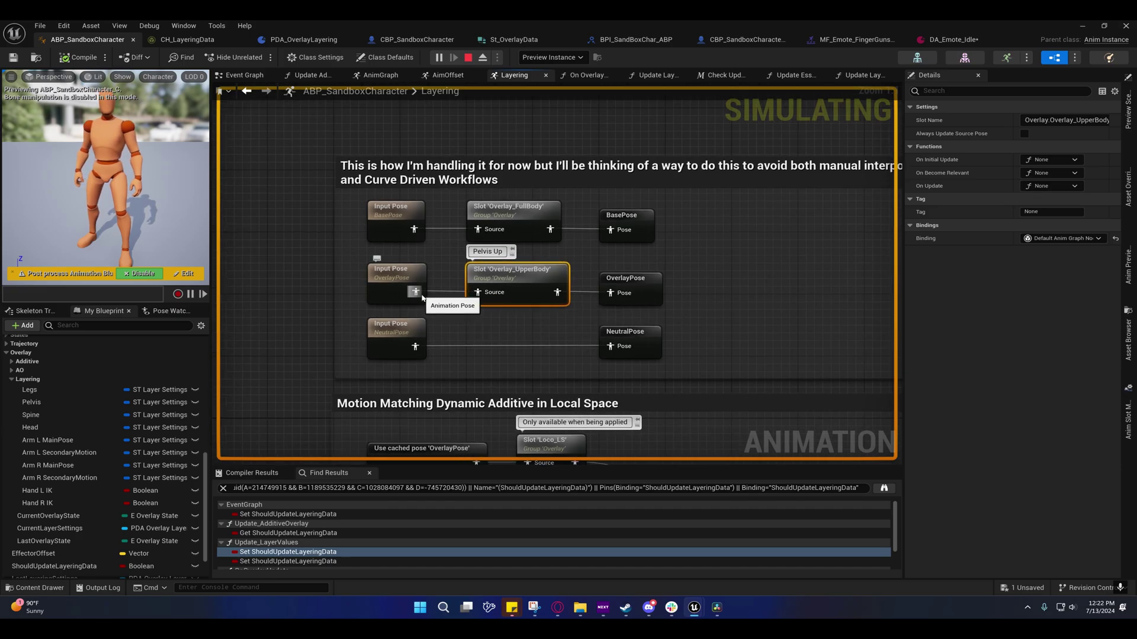
pyautogui.moveTo(414, 291); pyautogui.dragTo(452, 293)
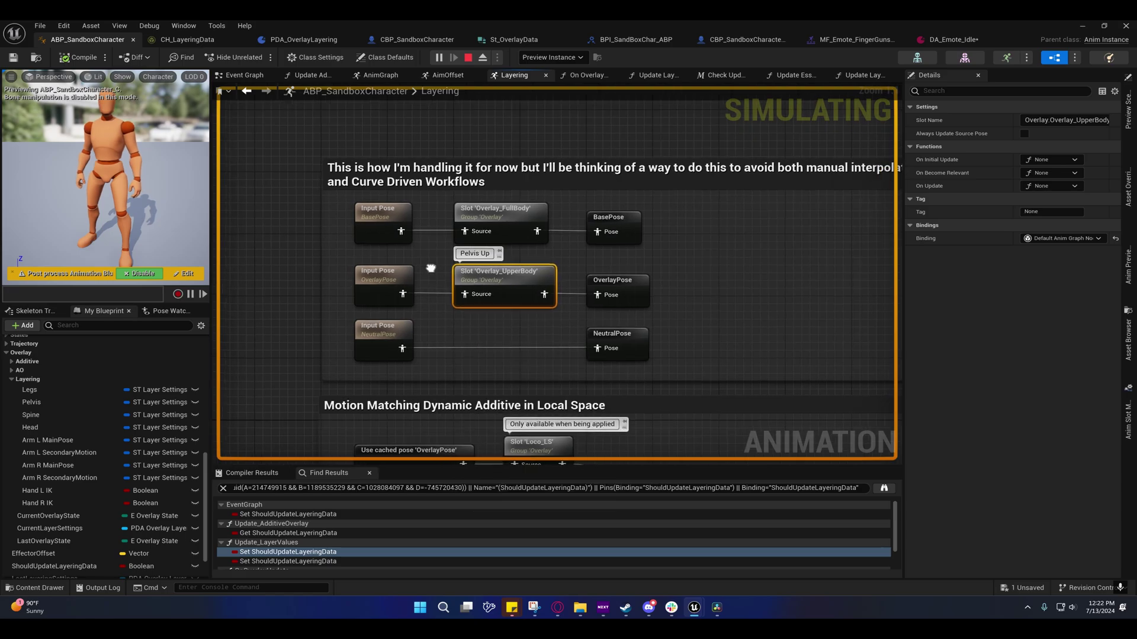
pyautogui.moveTo(310, 240); pyautogui.dragTo(604, 199)
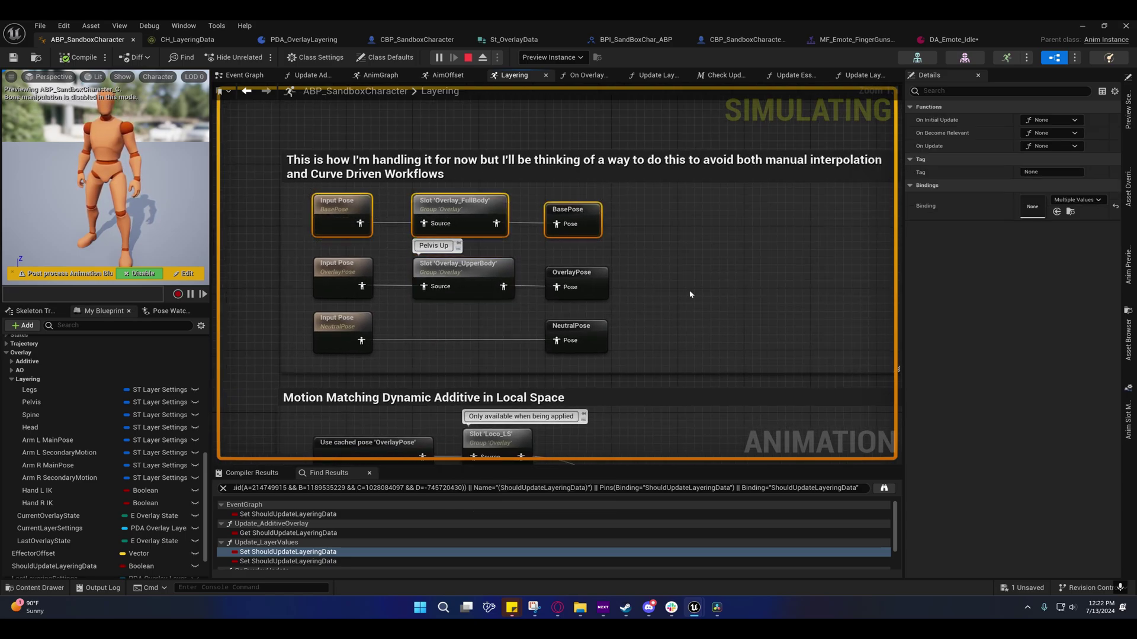
pyautogui.moveTo(691, 294); pyautogui.dragTo(477, 244, button='right')
pyautogui.scroll(-2, 377, 253)
pyautogui.moveTo(437, 259); pyautogui.dragTo(668, 270, button='right')
pyautogui.click(420, 250)
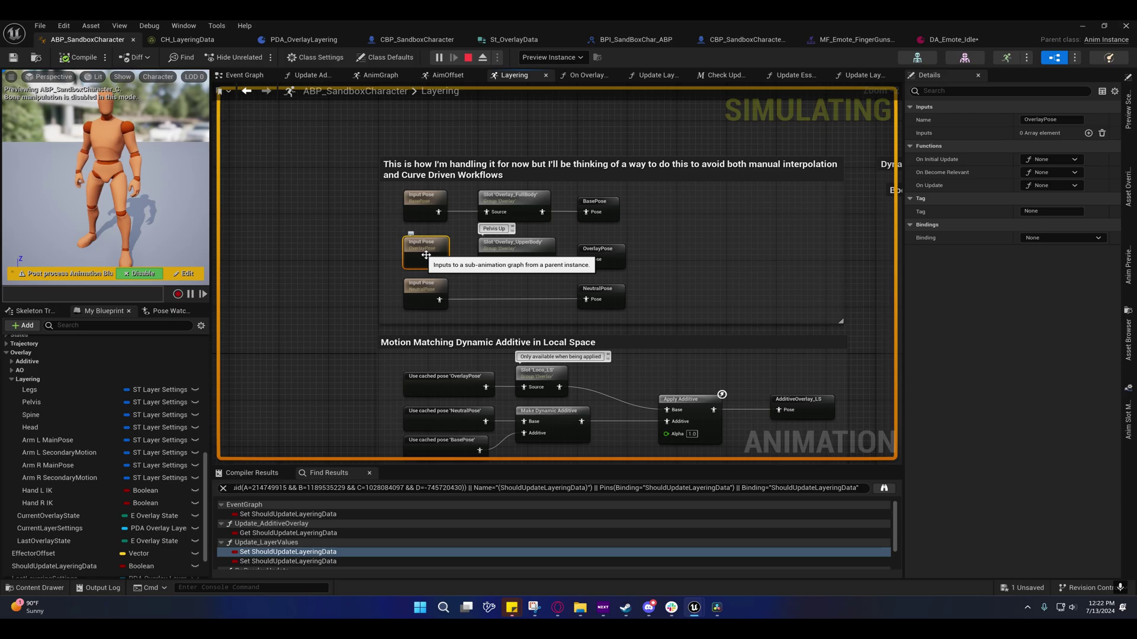
# Open the AnimGraph and inspect the OverlayState state machine node in the Overlay State section
pyautogui.moveTo(349, 181); pyautogui.dragTo(313, 142, button='right')
pyautogui.click(367, 77)
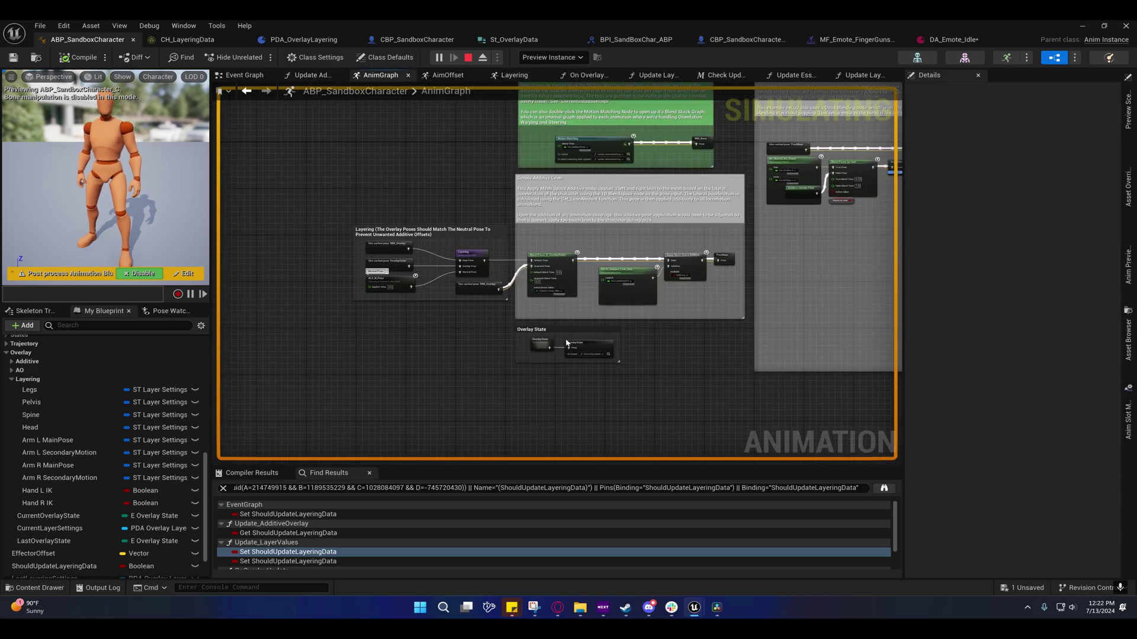
pyautogui.scroll(5, 409, 262)
pyautogui.click(442, 314)
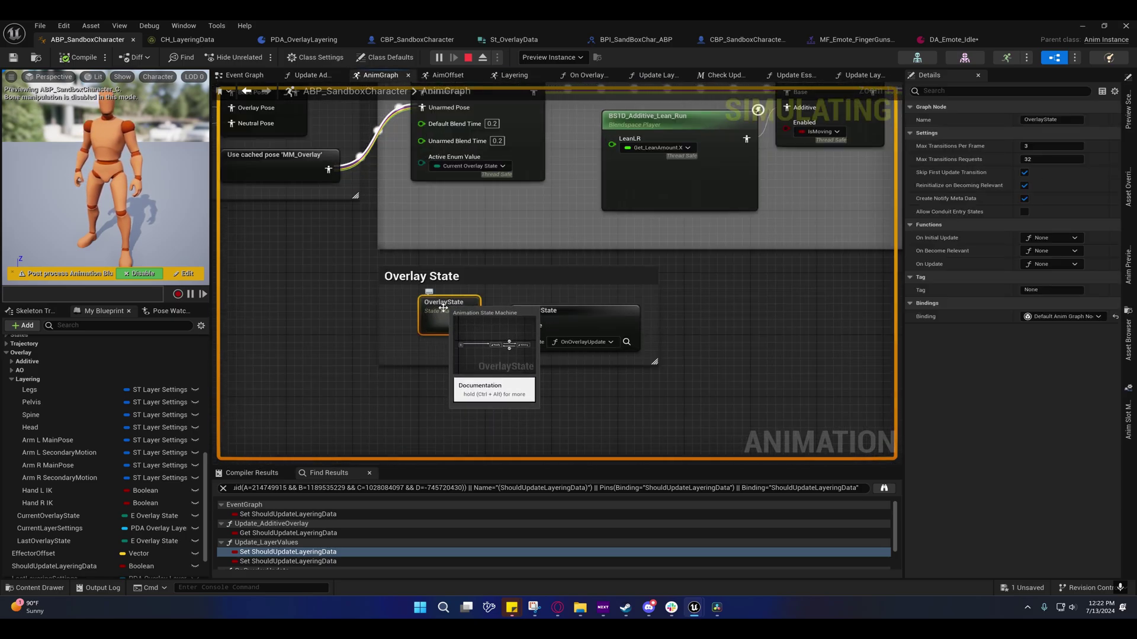
# Inspect the Motion Matching node and its Blend Time binding above the Simple Additive Lean section of the AnimGraph
pyautogui.moveTo(435, 276); pyautogui.dragTo(438, 347, button='right')
pyautogui.scroll(-3, 439, 300)
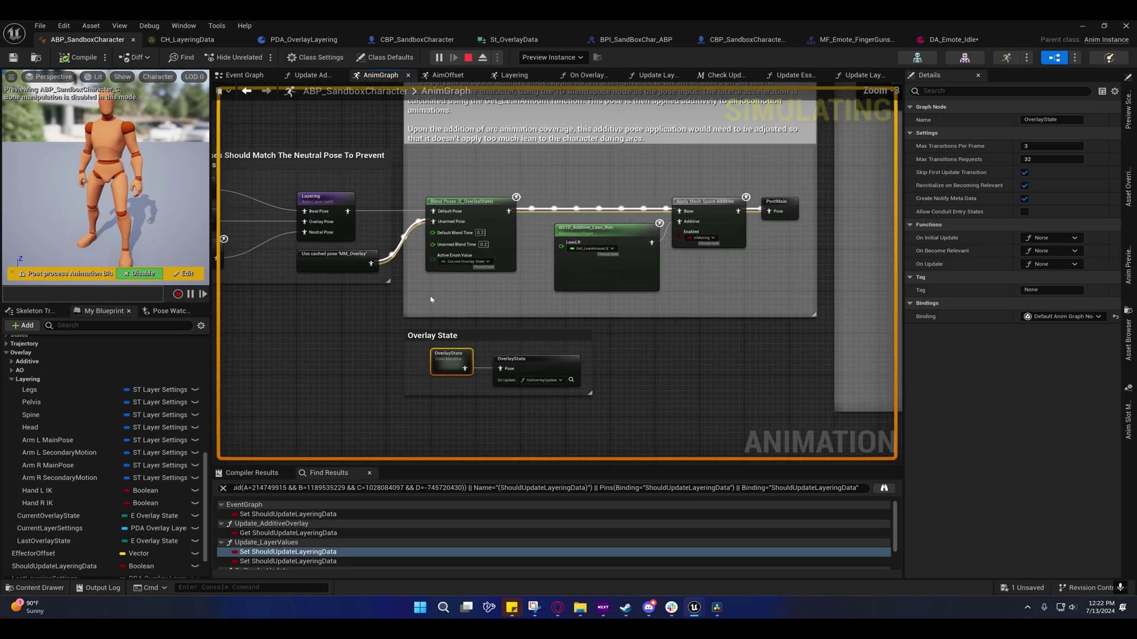
pyautogui.moveTo(429, 299); pyautogui.dragTo(495, 377, button='right')
pyautogui.moveTo(441, 323); pyautogui.dragTo(310, 456, button='right')
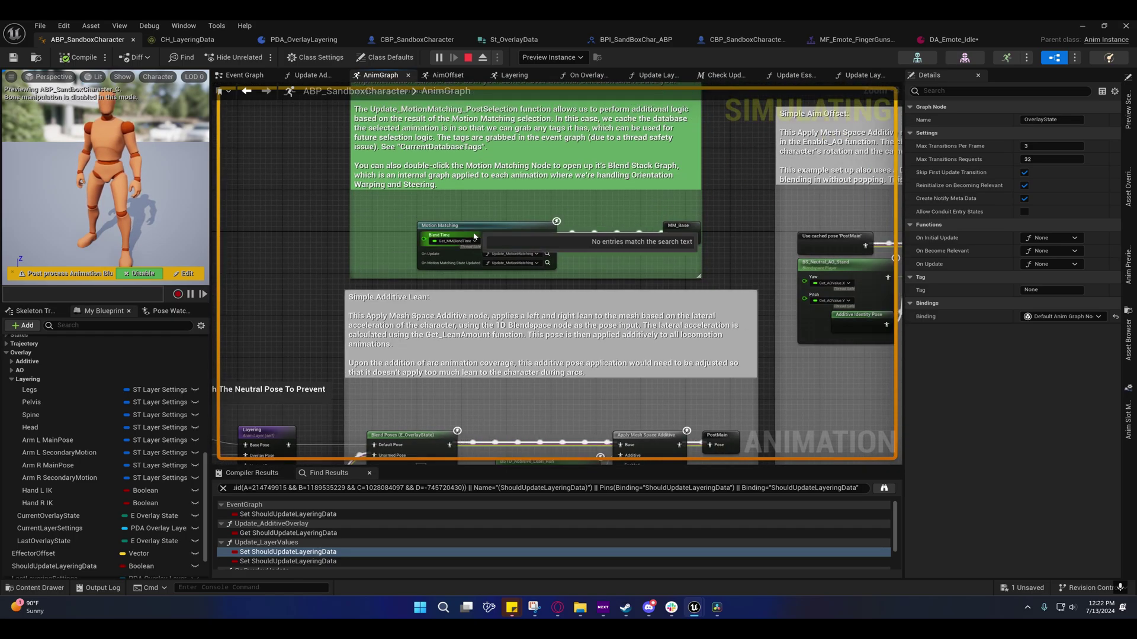
pyautogui.click(471, 230)
pyautogui.click(468, 241)
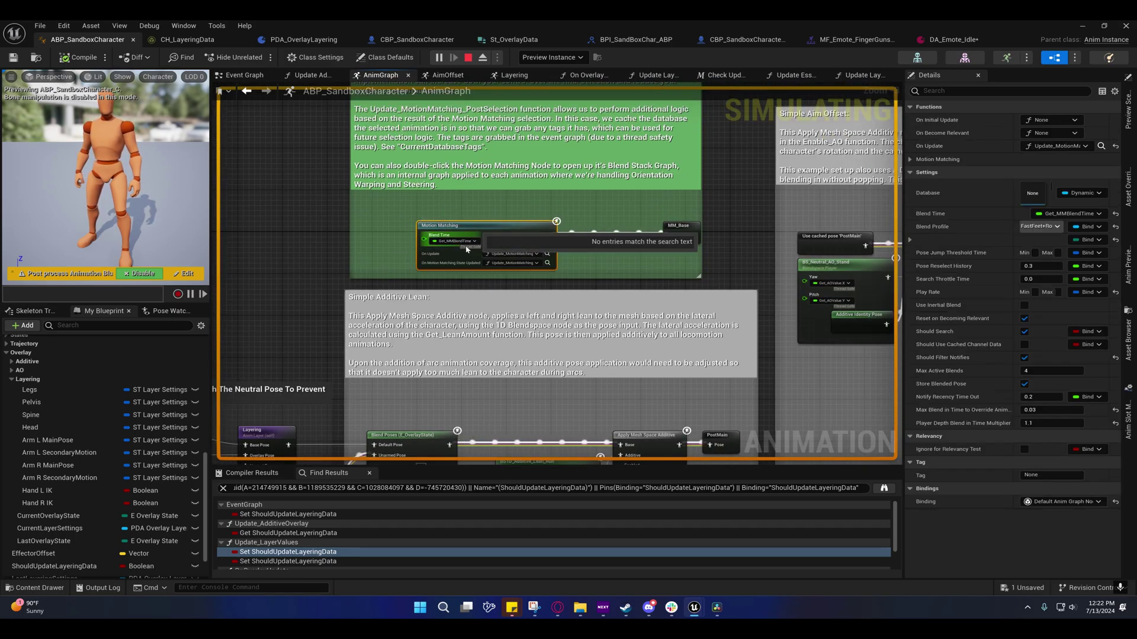
pyautogui.click(464, 243)
pyautogui.click(464, 242)
pyautogui.click(463, 243)
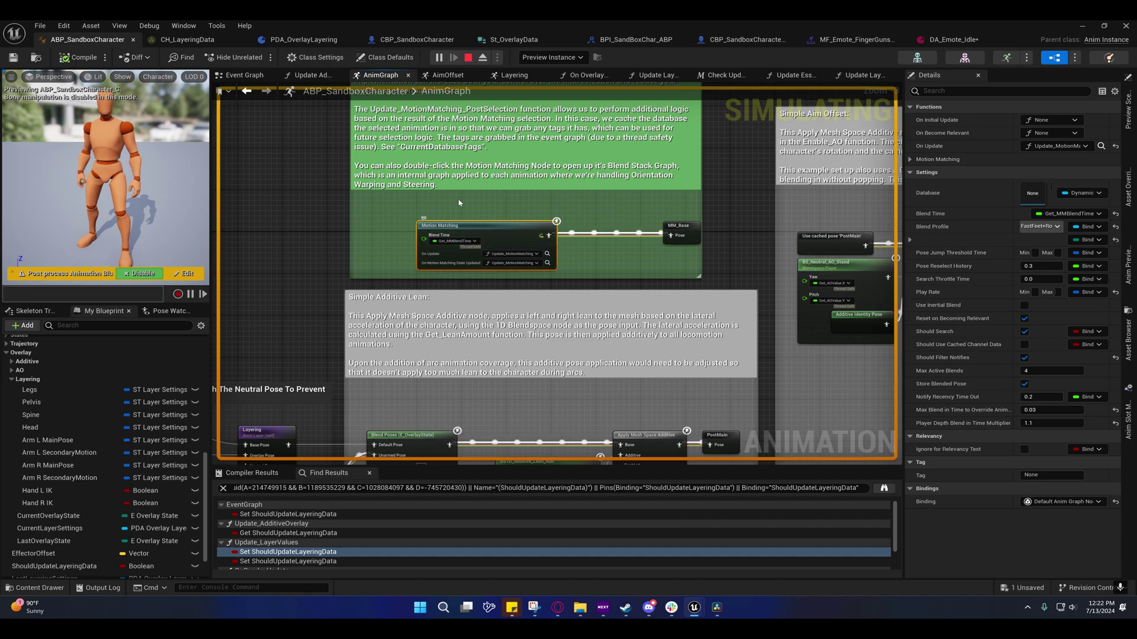
# Open the Layering graph from the AnimGraph's Layering node and inspect the Overlay_FullBody slot on the base pose
pyautogui.moveTo(275, 437); pyautogui.dragTo(425, 207, button='right')
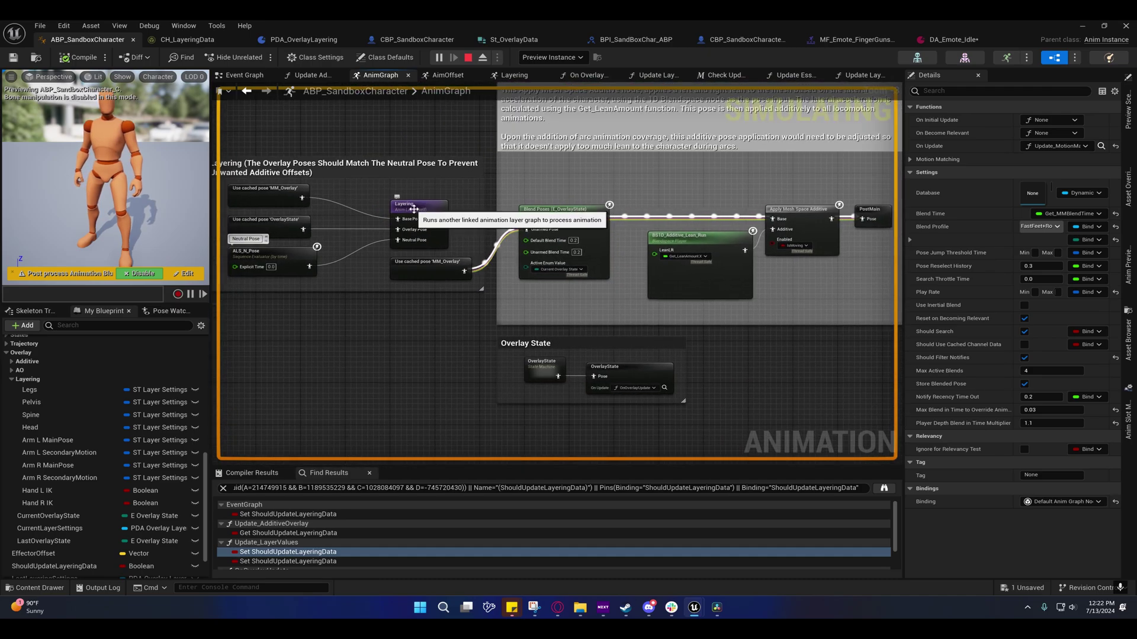
pyautogui.doubleClick(414, 212)
pyautogui.moveTo(434, 261); pyautogui.dragTo(407, 298, button='right')
pyautogui.moveTo(356, 261); pyautogui.dragTo(338, 290, button='right')
pyautogui.click(406, 238)
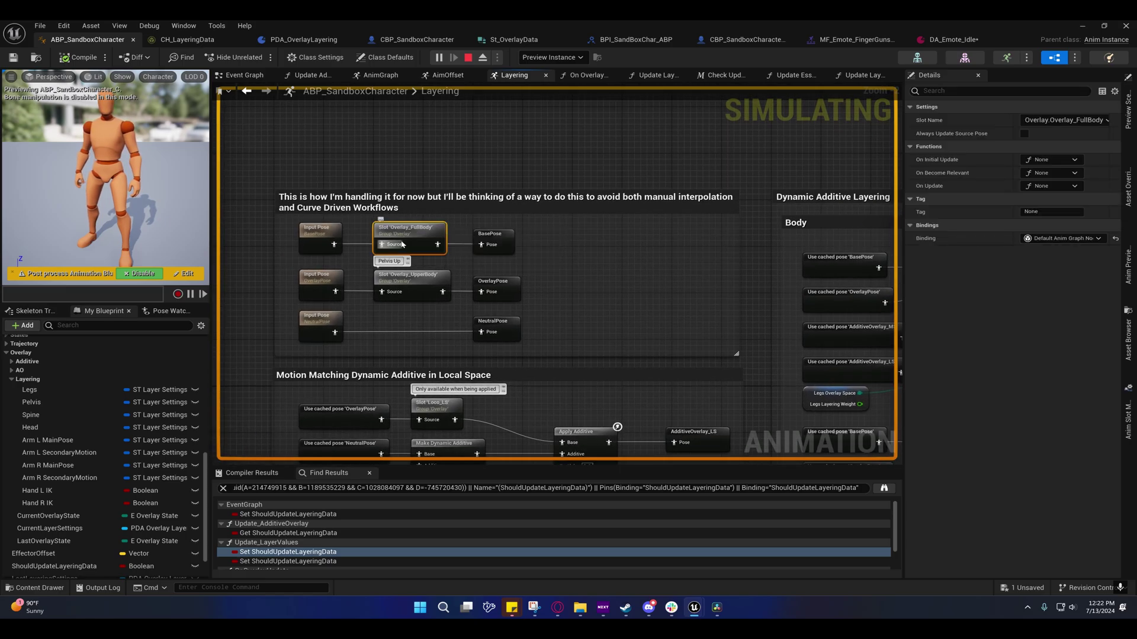
# Examine the Overlay_UpperBody slot on the overlay pose and compare it with the Overlay_FullBody slot
pyautogui.moveTo(508, 280); pyautogui.dragTo(411, 269, button='right')
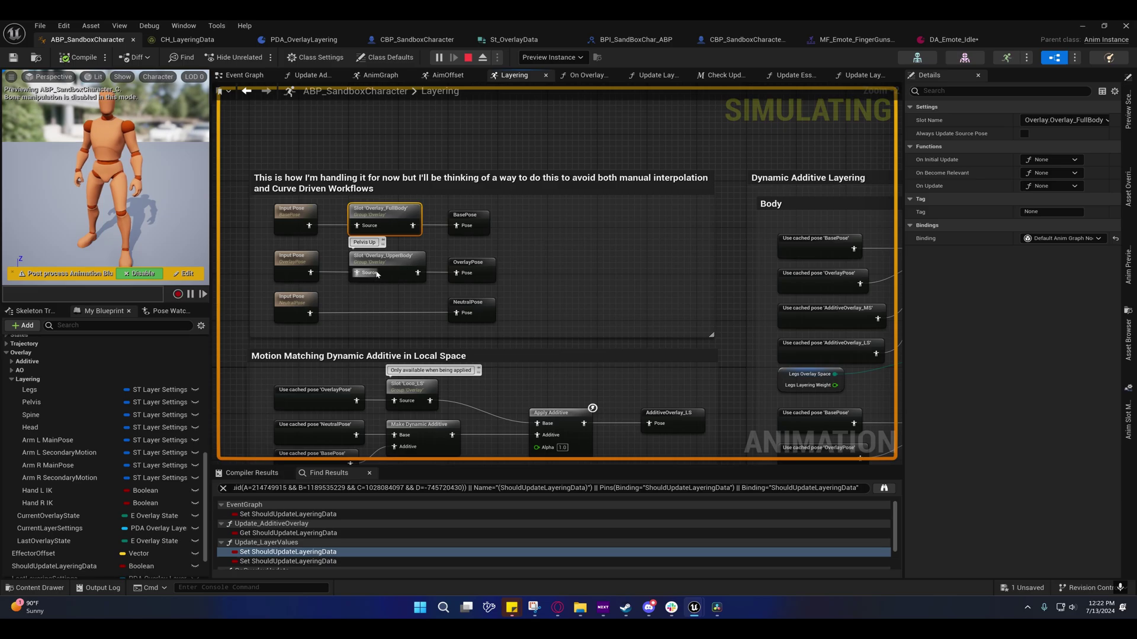
pyautogui.click(393, 269)
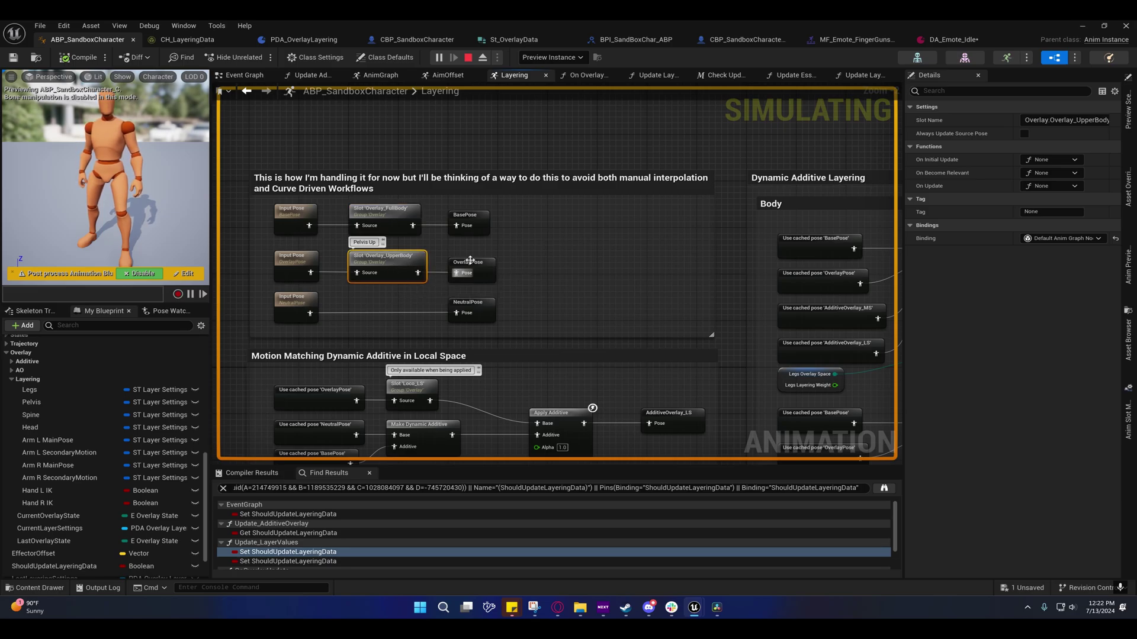
pyautogui.moveTo(470, 260); pyautogui.dragTo(460, 214, button='right')
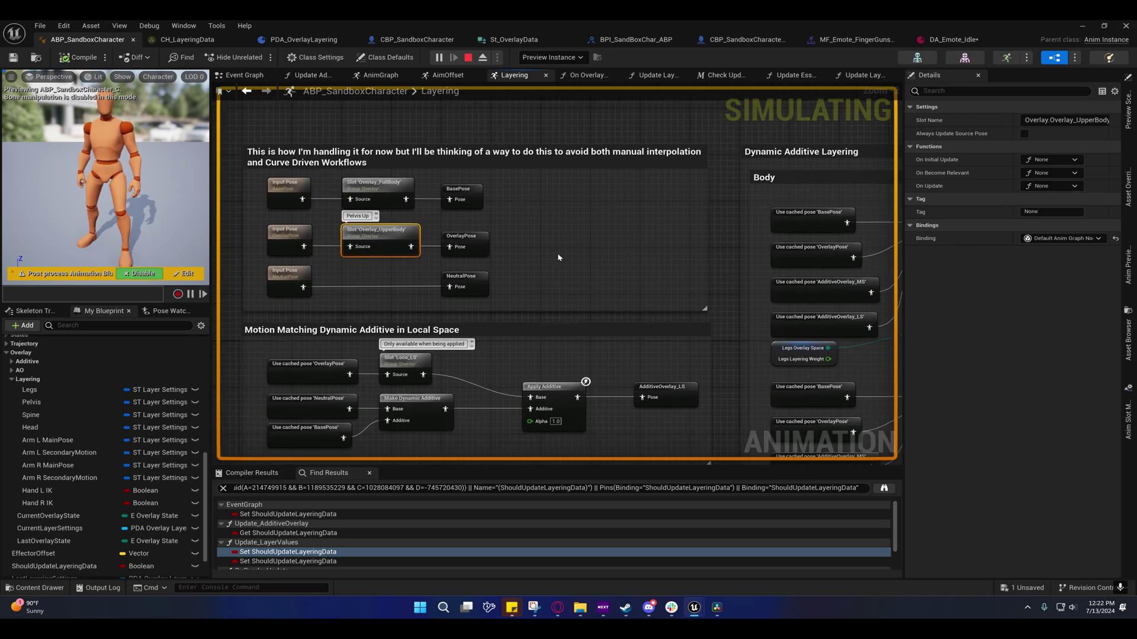
pyautogui.moveTo(558, 257); pyautogui.dragTo(709, 240, button='right')
pyautogui.scroll(4, 741, 266)
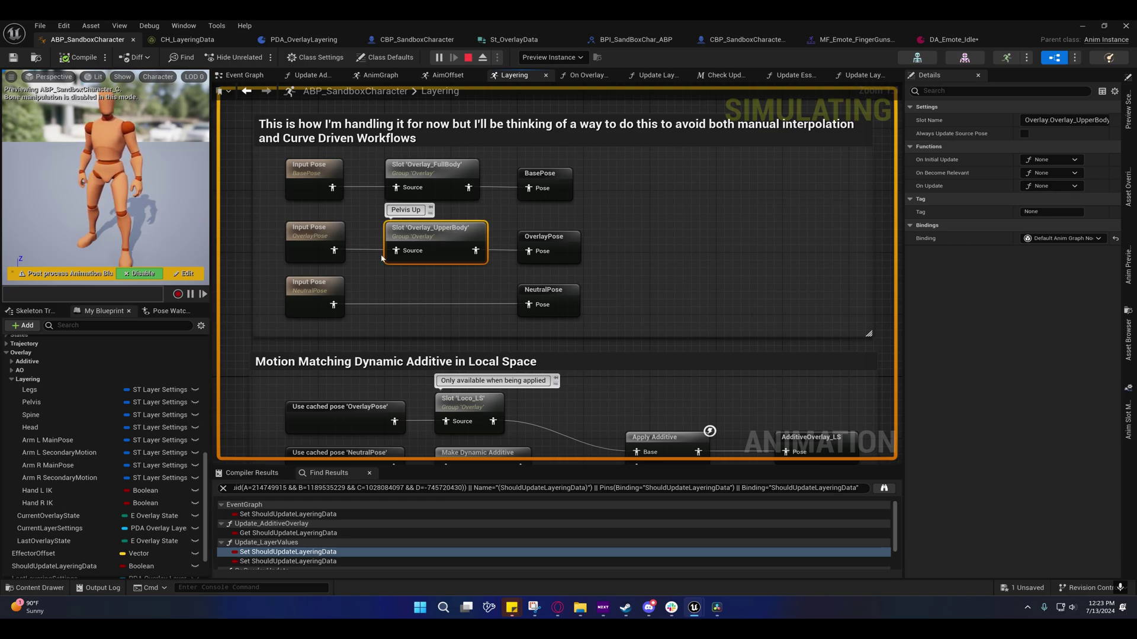
pyautogui.moveTo(434, 269); pyautogui.dragTo(479, 254, button='right')
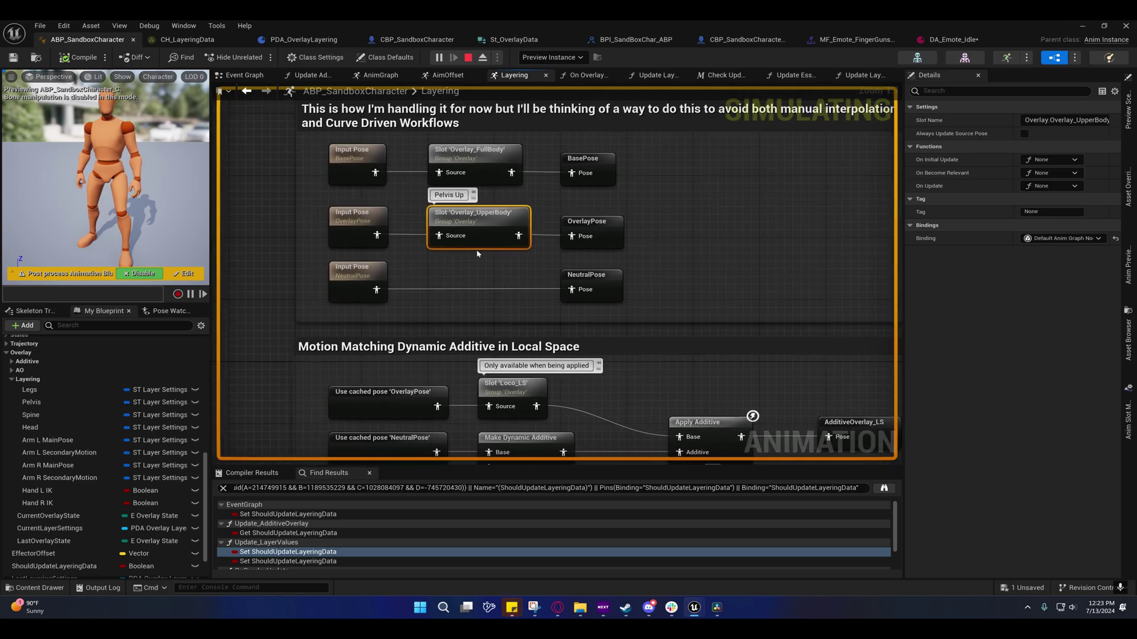
pyautogui.moveTo(465, 160); pyautogui.dragTo(431, 226, button='right')
pyautogui.click(444, 252)
pyautogui.scroll(-3, 431, 226)
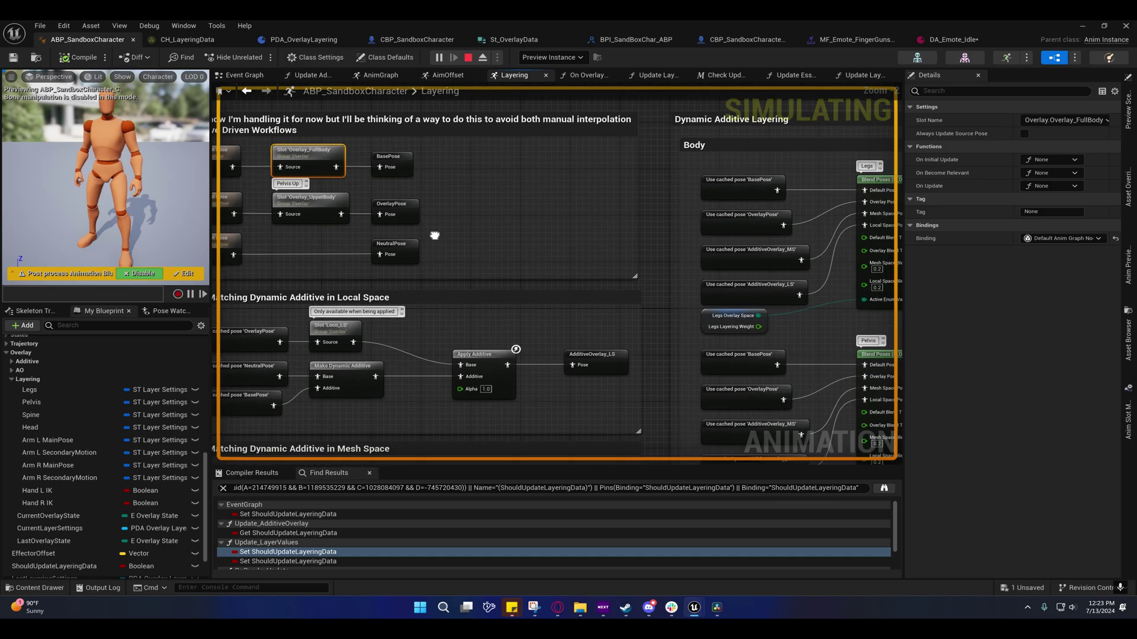
# Examine the N key's Set Layering Settings node in the CBP_SandboxCharacter event graph and stop the simulation
pyautogui.click(423, 40)
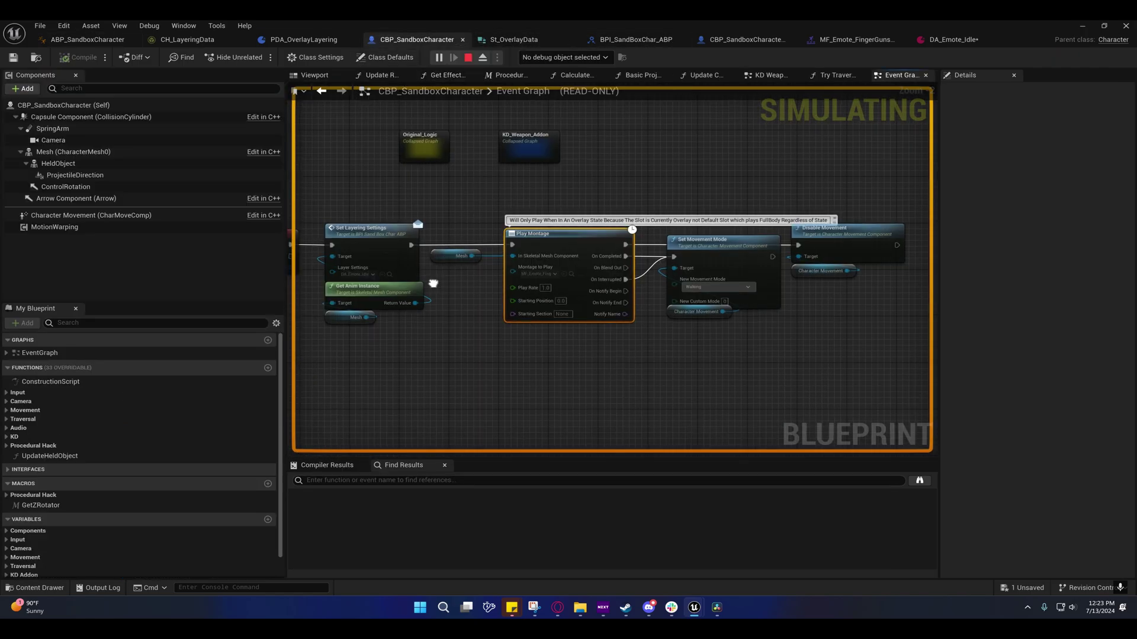
pyautogui.moveTo(433, 281); pyautogui.dragTo(543, 261, button='right')
pyautogui.scroll(2, 540, 257)
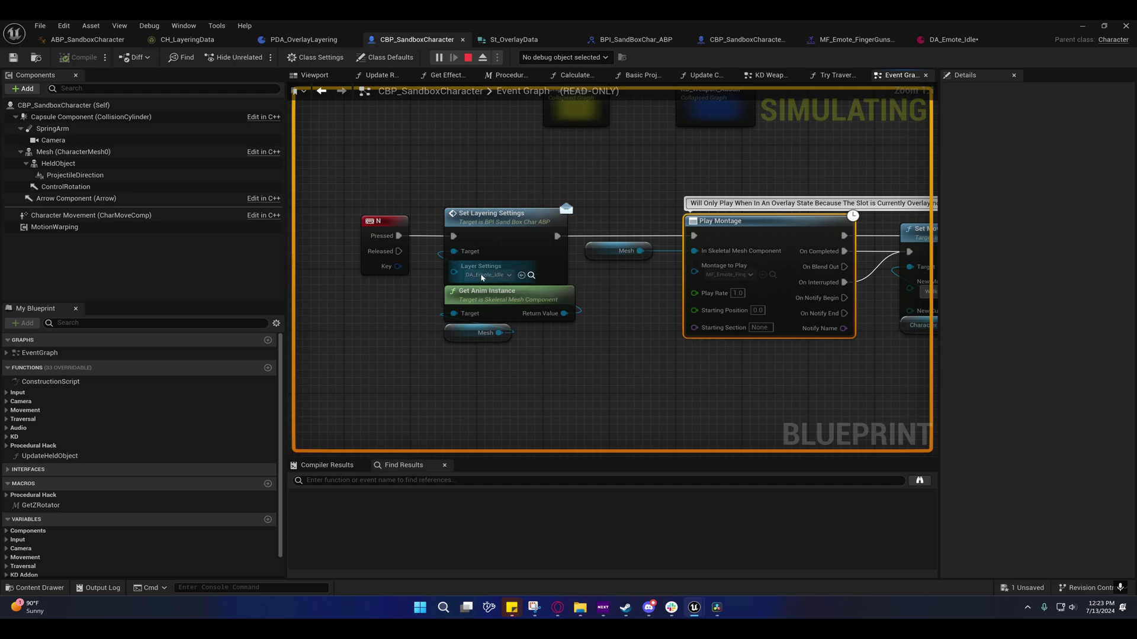
pyautogui.moveTo(461, 160); pyautogui.dragTo(480, 140, button='right')
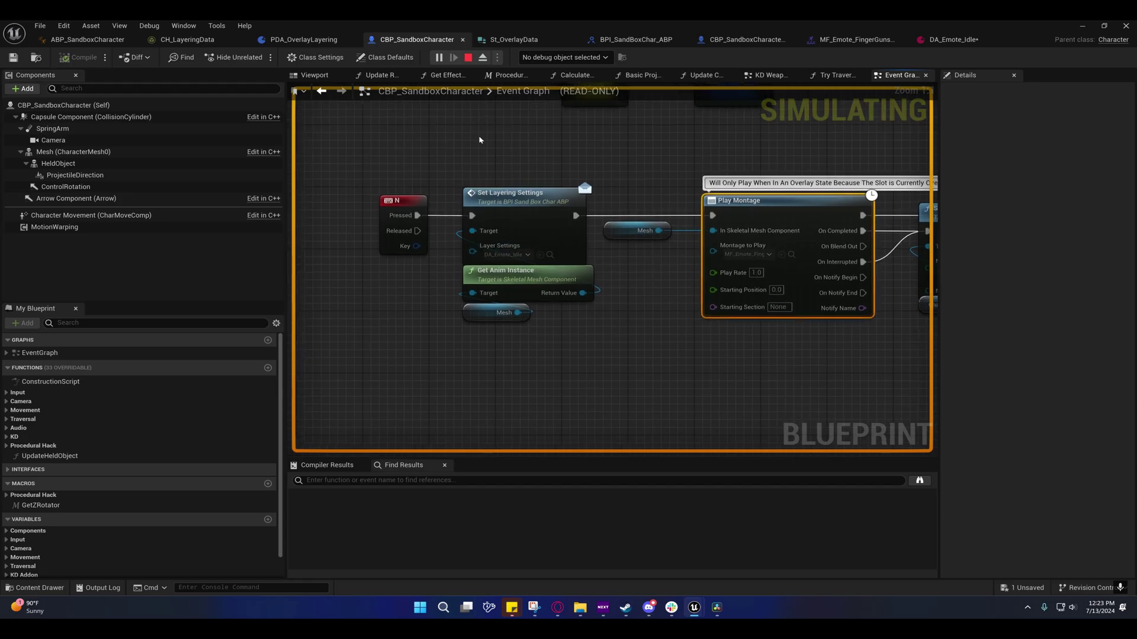
pyautogui.click(467, 57)
# Try feeding the Layer Settings input of Set Layering Settings from a new Select node
pyautogui.moveTo(472, 251); pyautogui.dragTo(386, 329)
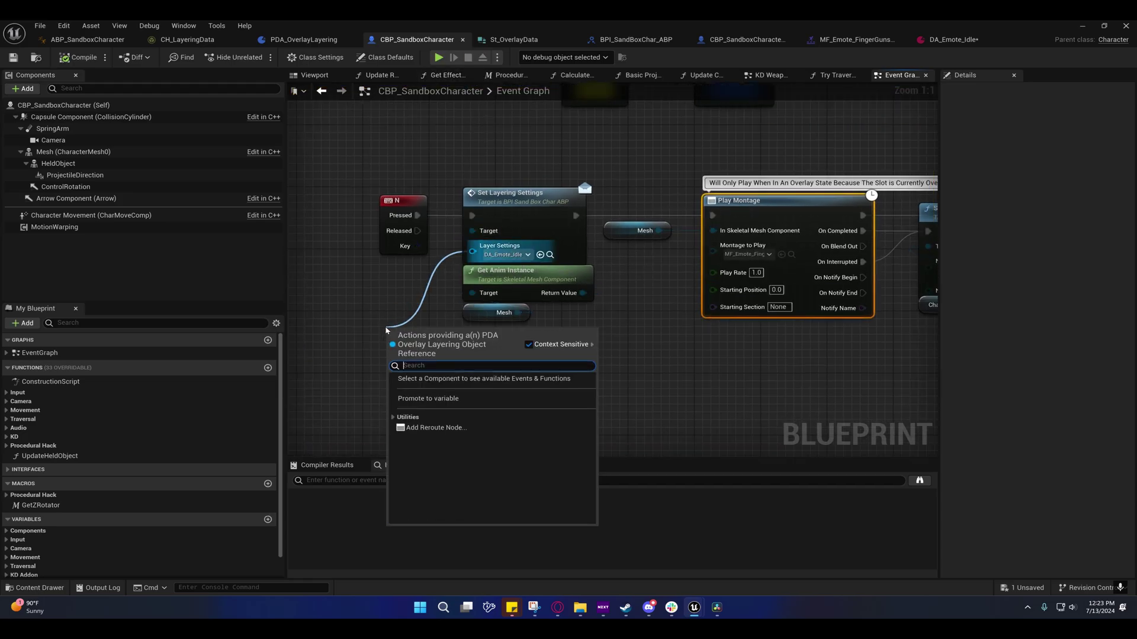
pyautogui.write('select')
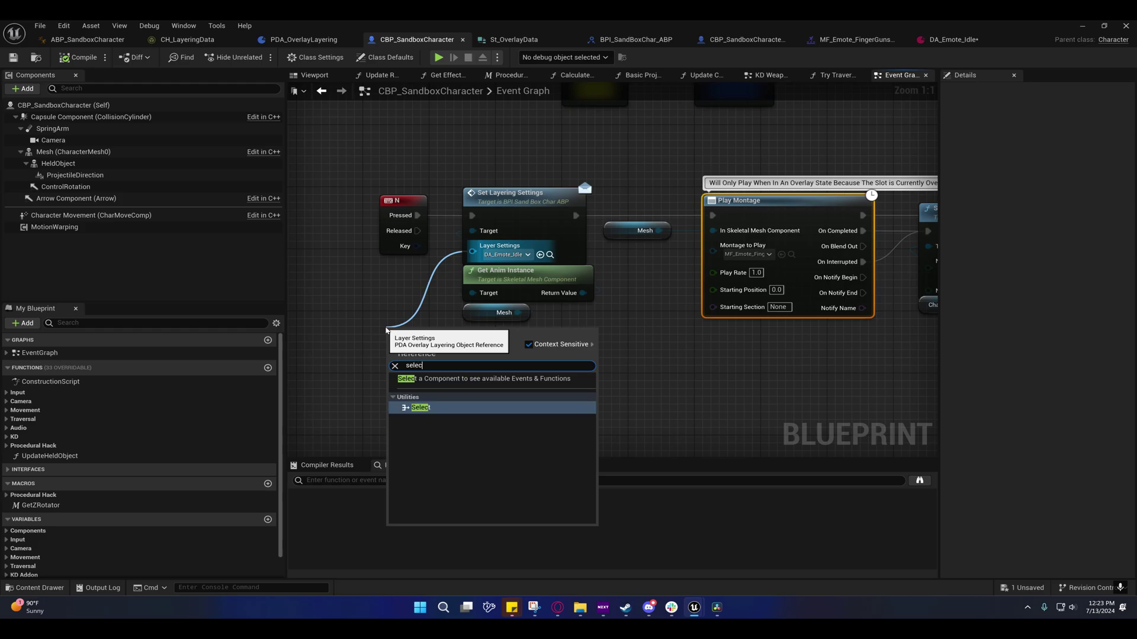
pyautogui.press('Return')
pyautogui.moveTo(381, 417); pyautogui.dragTo(448, 350, button='right')
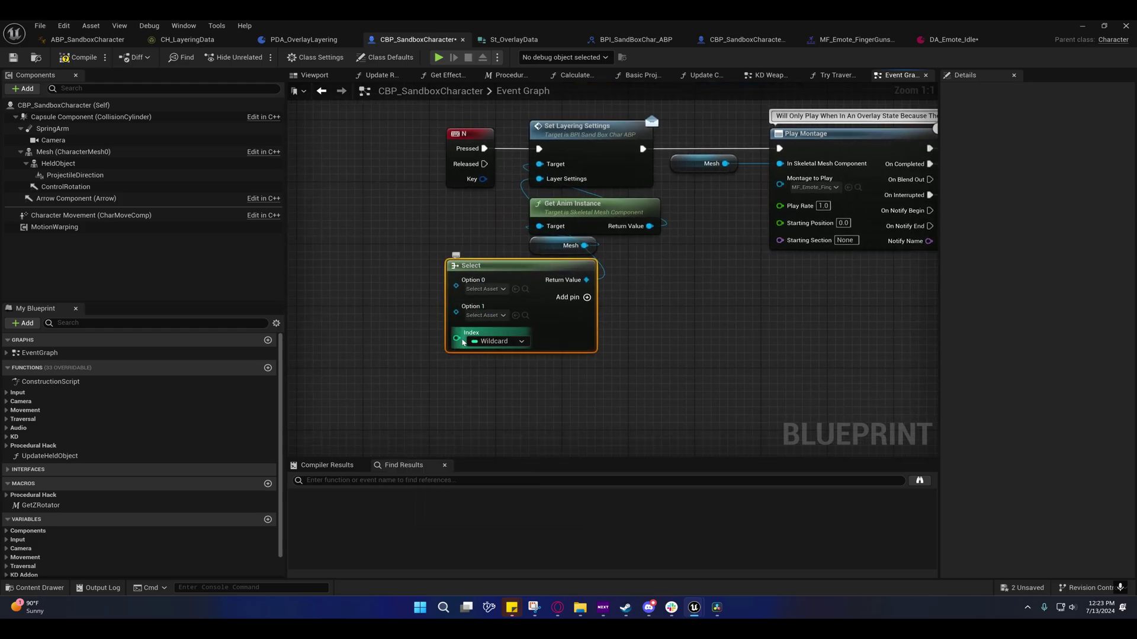
pyautogui.moveTo(460, 339); pyautogui.dragTo(353, 387)
pyautogui.moveTo(344, 347); pyautogui.dragTo(369, 297, button='right')
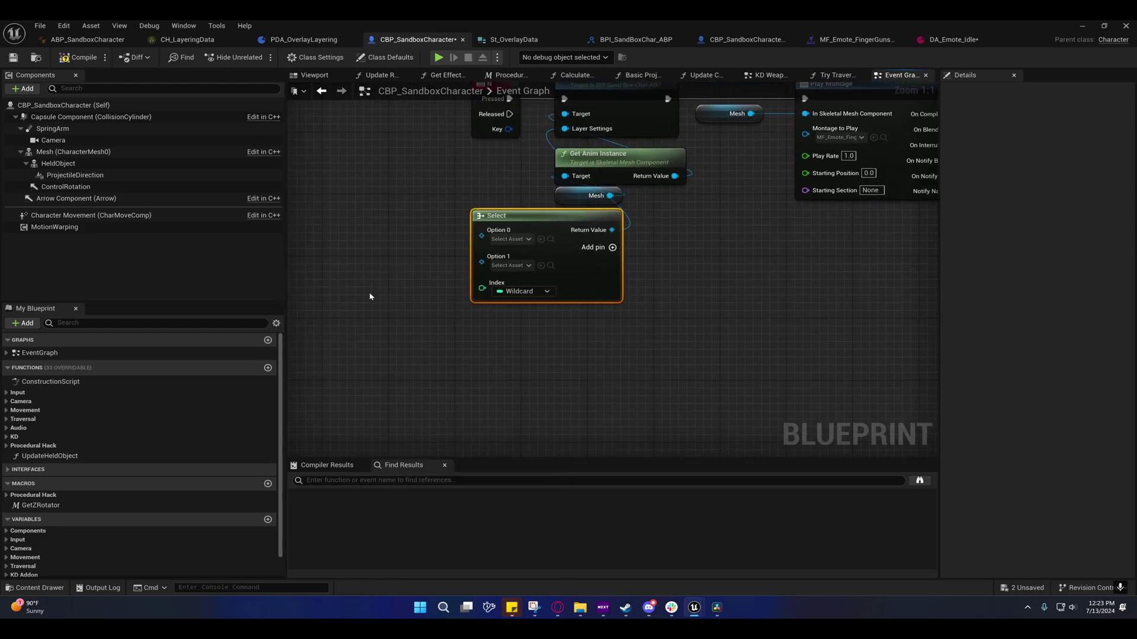
pyautogui.moveTo(409, 337); pyautogui.dragTo(333, 299)
pyautogui.moveTo(385, 243); pyautogui.dragTo(346, 262, button='right')
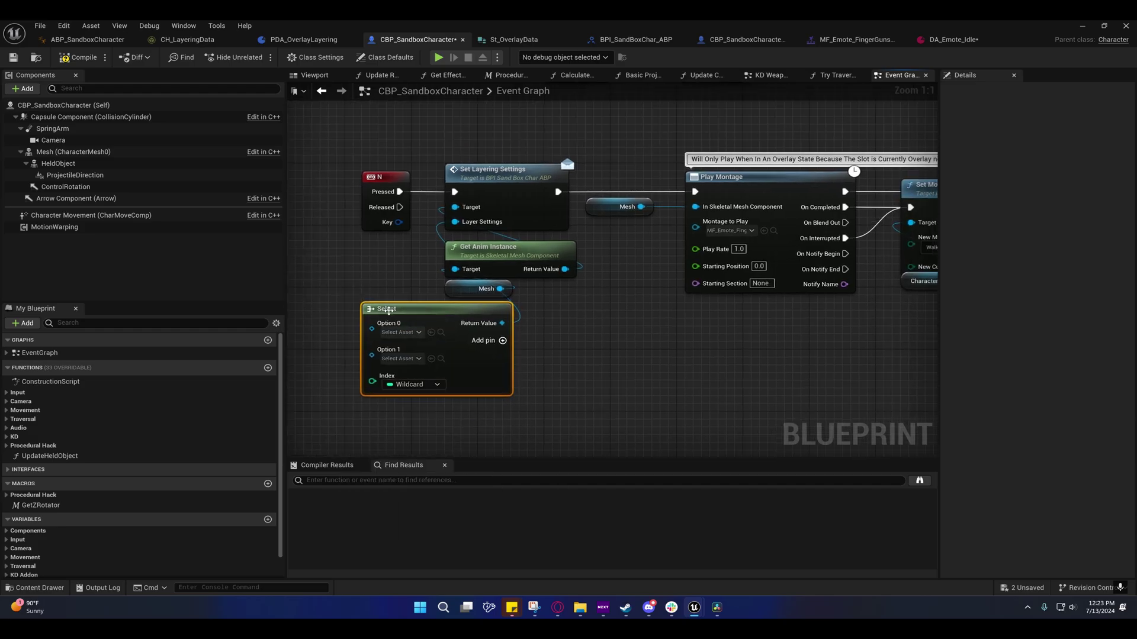
# Delete the Select node, undo back to before it was added, and compile the blueprint
pyautogui.moveTo(388, 311); pyautogui.dragTo(365, 302)
pyautogui.press('Delete')
pyautogui.moveTo(388, 305); pyautogui.dragTo(383, 314, button='right')
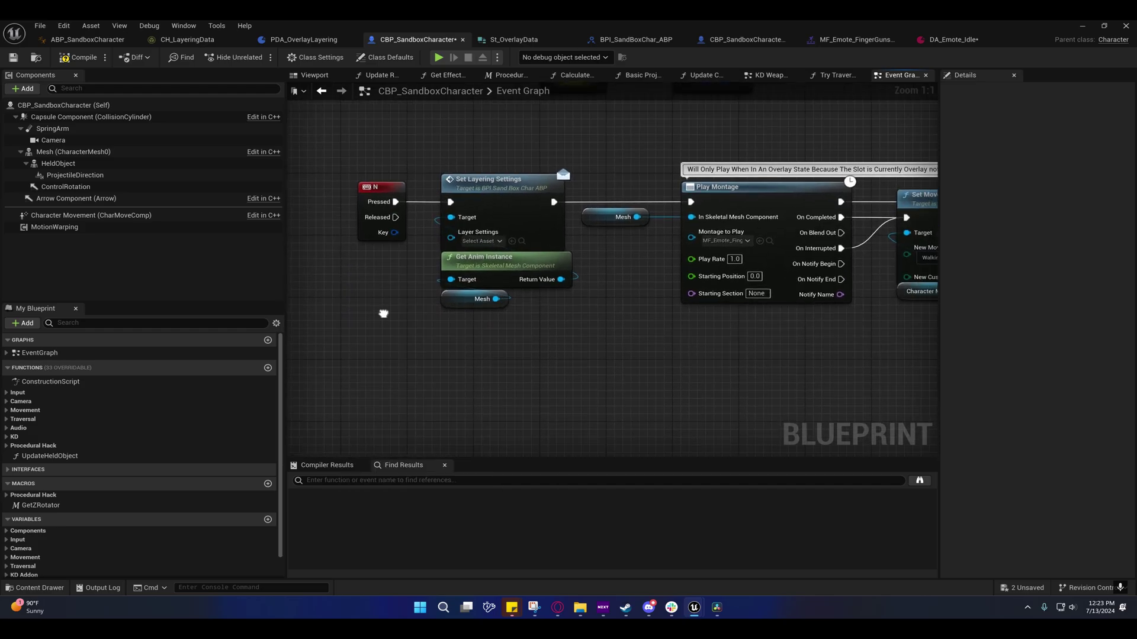
pyautogui.hotkey('ctrl', 'z')
pyautogui.hotkey('ctrl', 'z')
pyautogui.hotkey('ctrl', 'z')
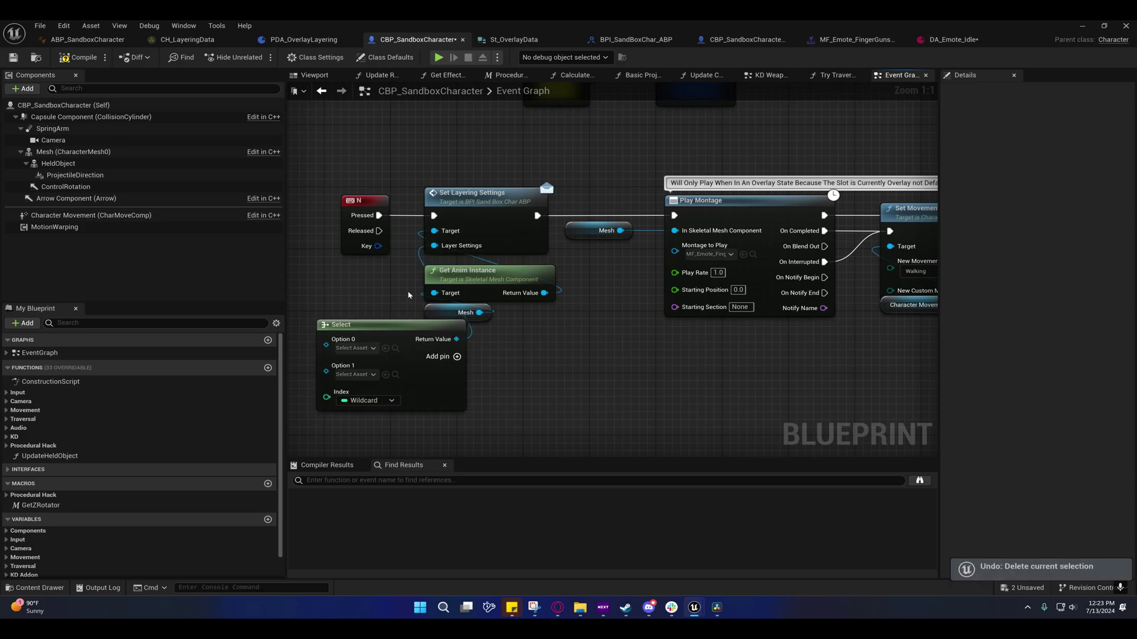
pyautogui.moveTo(398, 282); pyautogui.dragTo(525, 291, button='right')
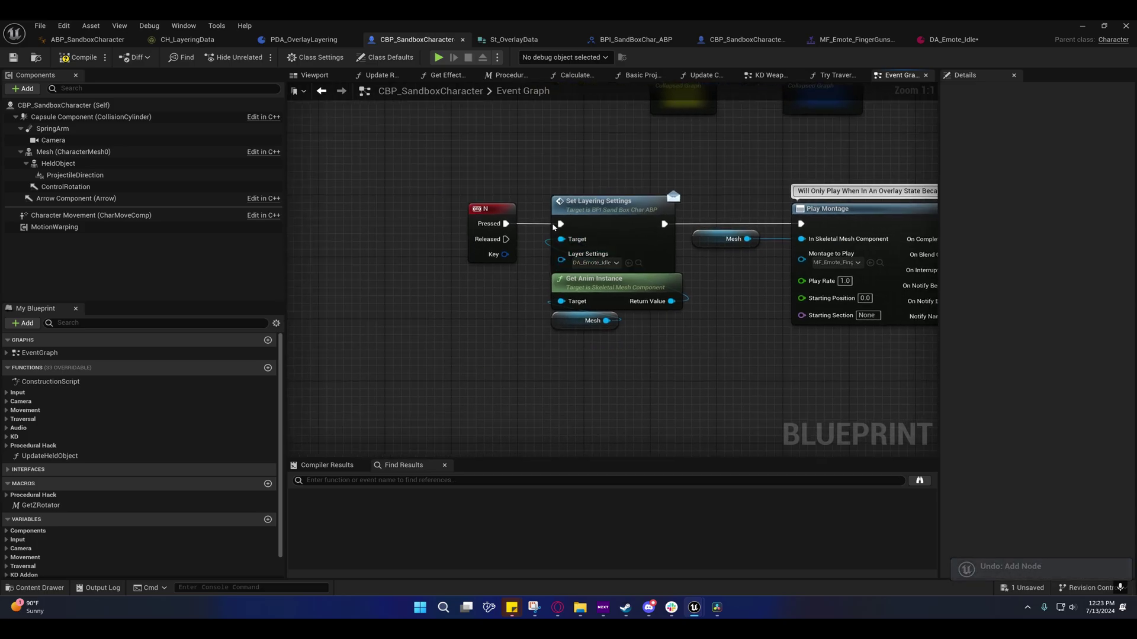
pyautogui.click(77, 60)
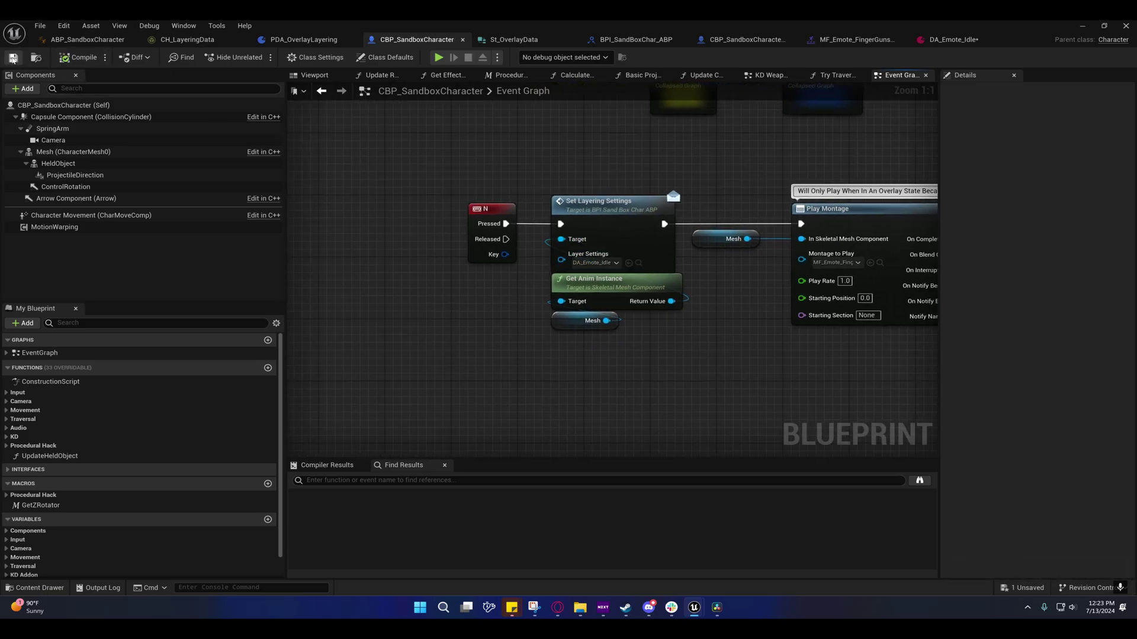
# Examine the Body and Arms groups of the Dynamic Additive Layering section in ABP_SandboxCharacter's Layering graph
pyautogui.click(79, 42)
pyautogui.moveTo(452, 236); pyautogui.dragTo(457, 309, button='right')
pyautogui.moveTo(553, 231); pyautogui.dragTo(265, 181, button='right')
pyautogui.moveTo(678, 220); pyautogui.dragTo(431, 201, button='right')
pyautogui.scroll(-3, 447, 211)
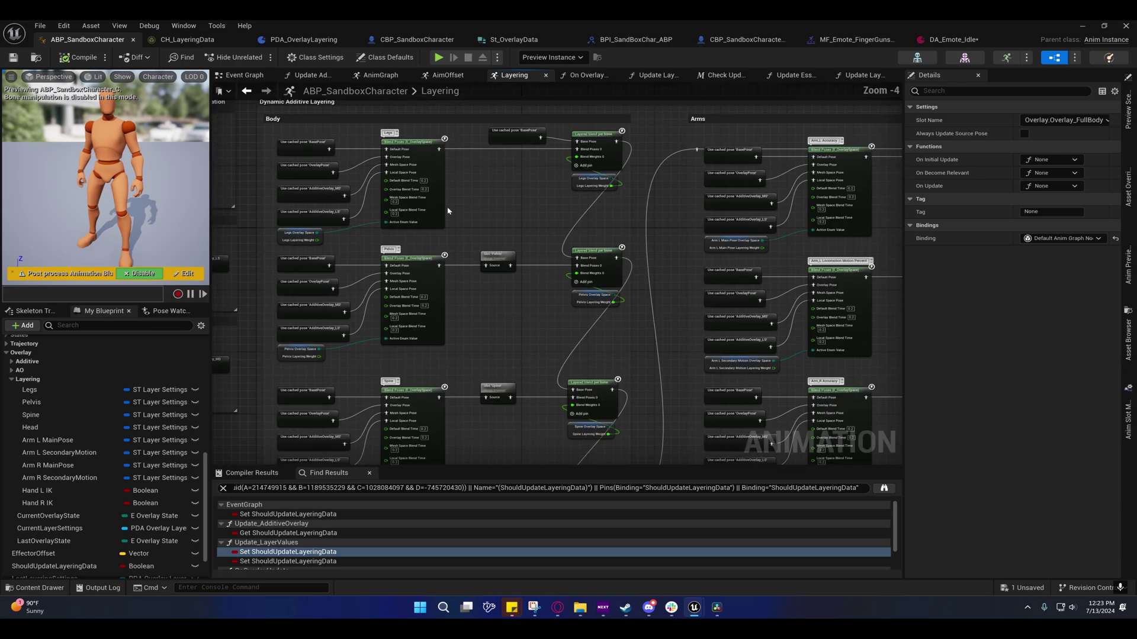
pyautogui.moveTo(807, 267); pyautogui.dragTo(627, 320, button='right')
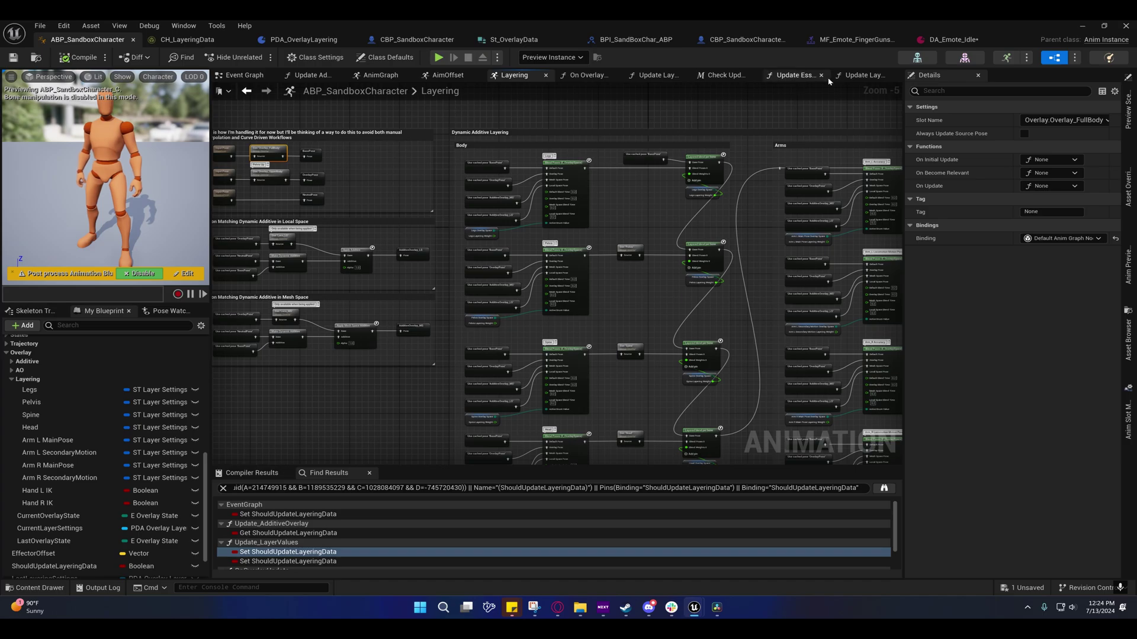
# Open the DA_Emote_Idle data asset and place its window side by side with the level editor
pyautogui.click(935, 40)
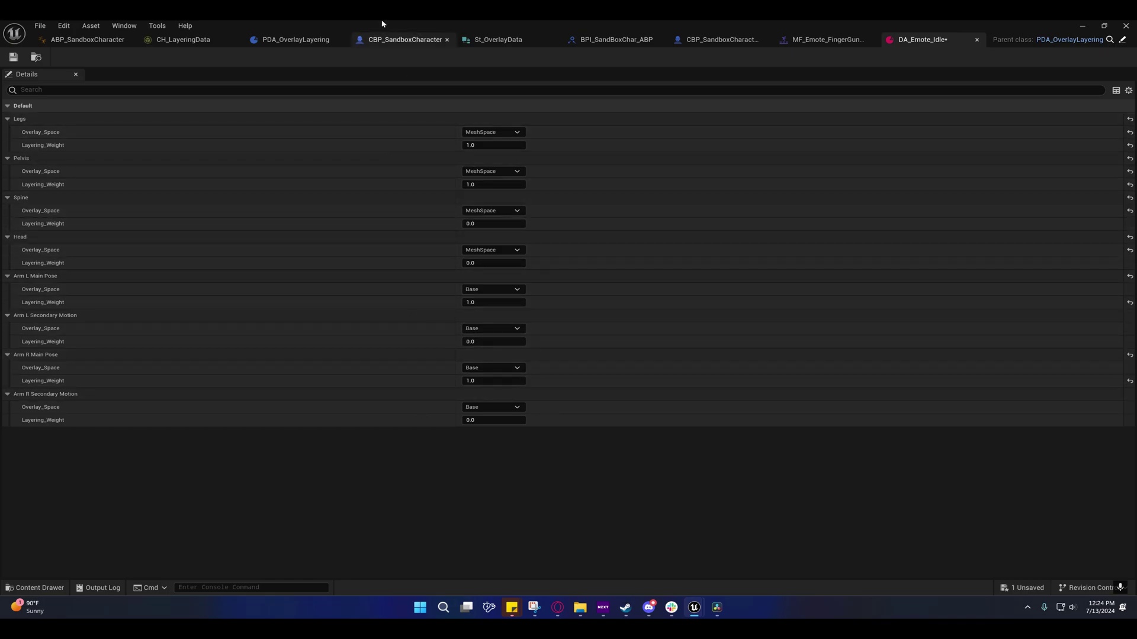
pyautogui.press('super+Right')
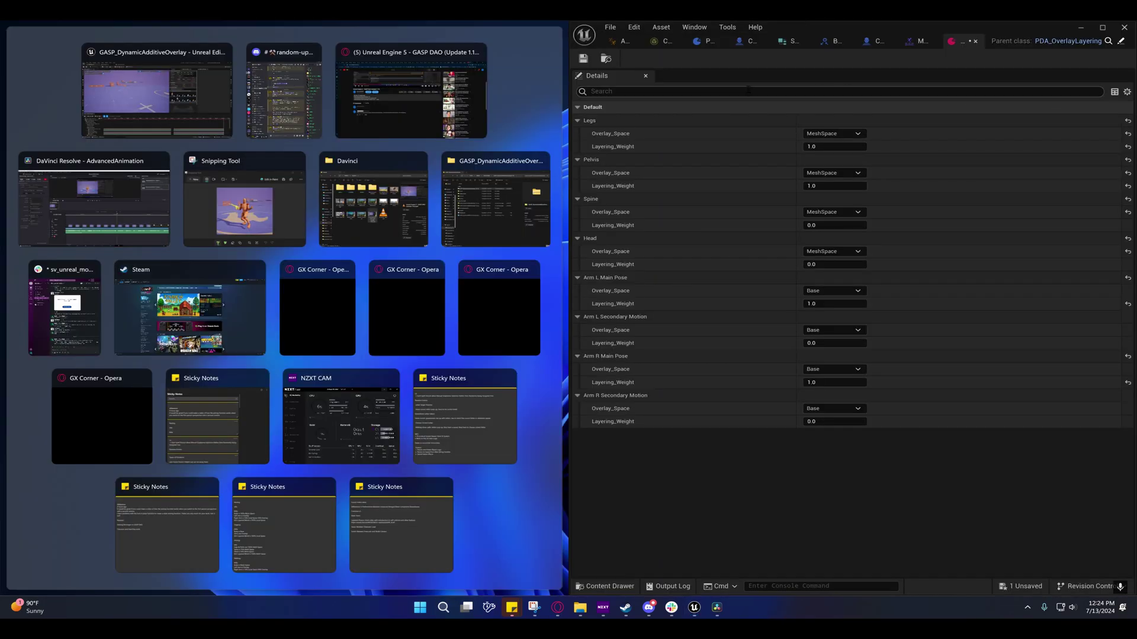
pyautogui.press('Escape')
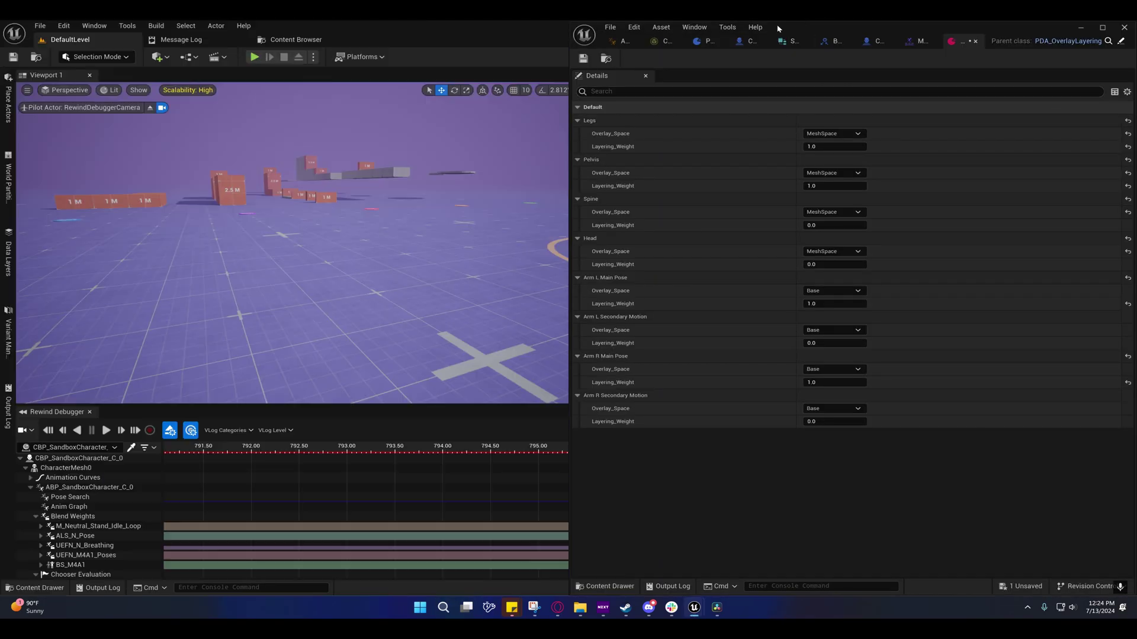
# Play the level, run the character forward, and release the mouse cursor from the game
pyautogui.click(255, 57)
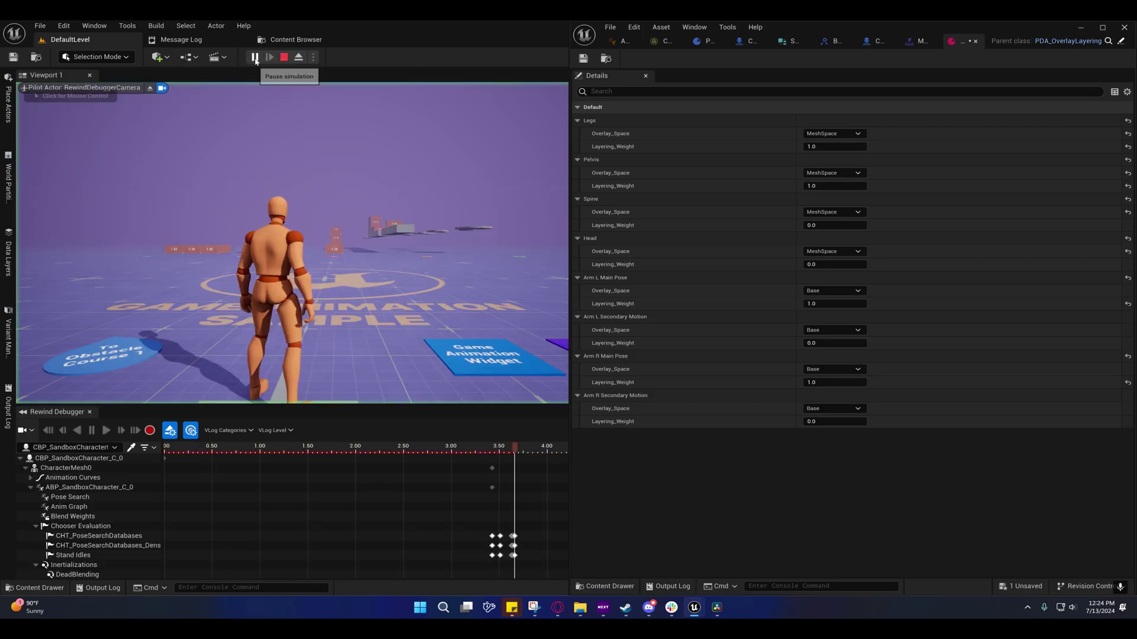
pyautogui.press('w')
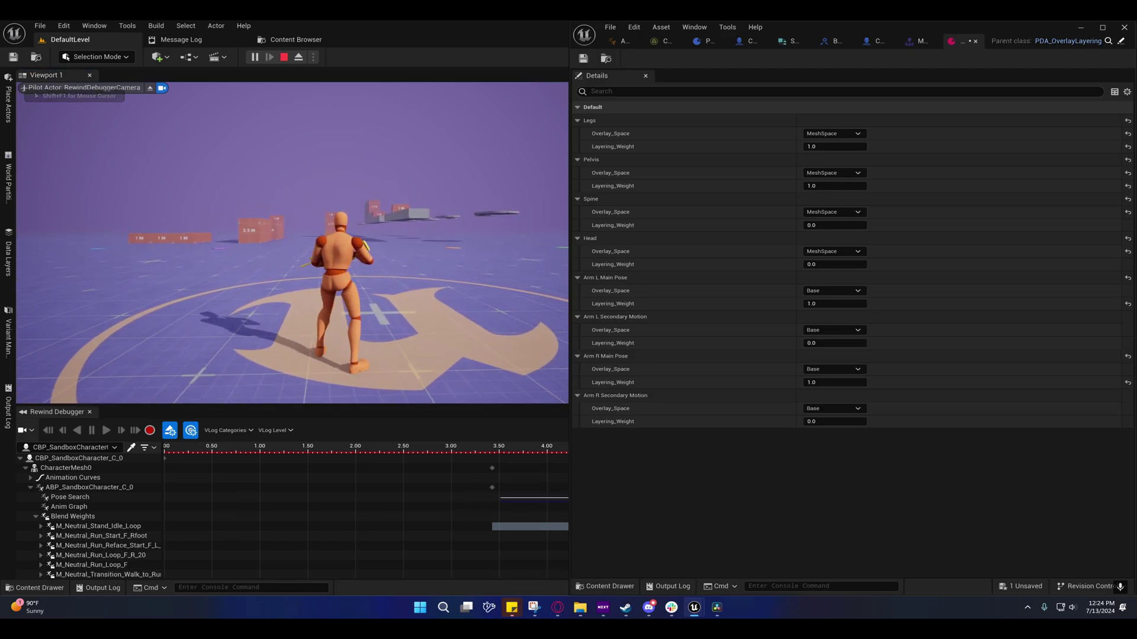
pyautogui.hotkey('shift', 'F1')
# Set Overlay_Space to Overlay for Arm R Main Pose and Arm L Main Pose in DA_Emote_Idle
pyautogui.click(821, 370)
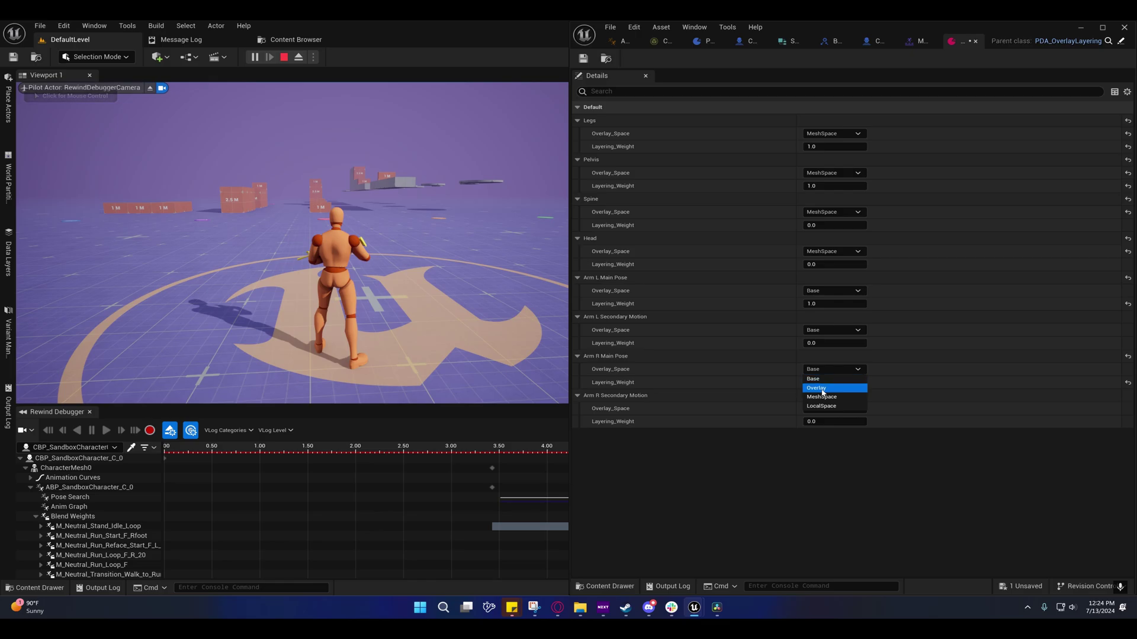
pyautogui.click(823, 389)
pyautogui.click(823, 291)
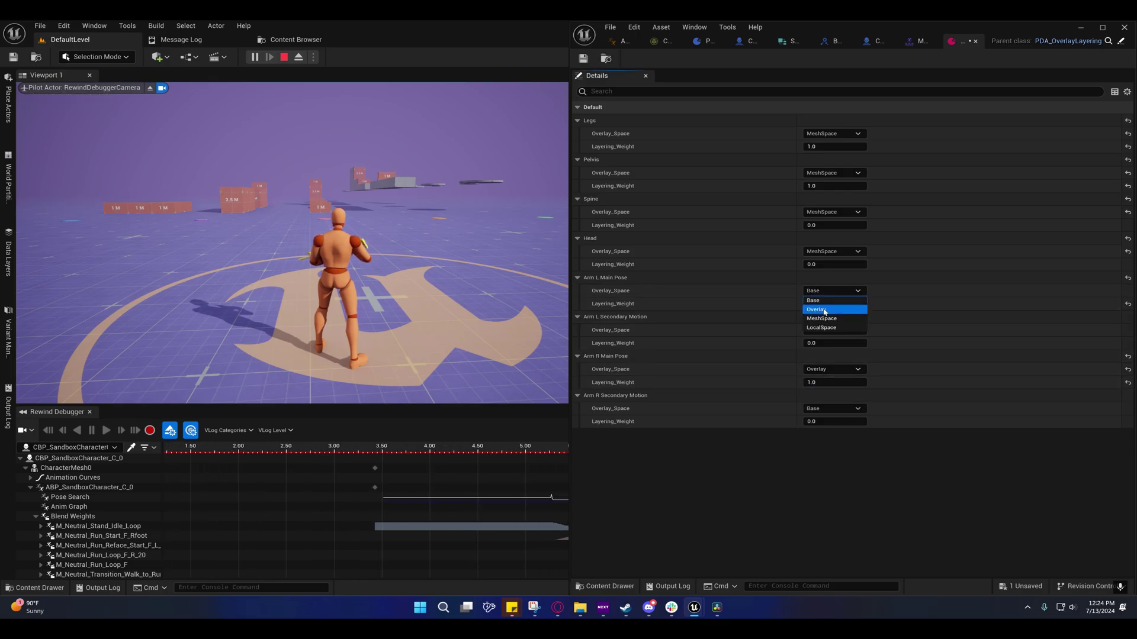
pyautogui.click(824, 311)
# Test the Overlay arm settings by moving the character in the running level
pyautogui.click(397, 246)
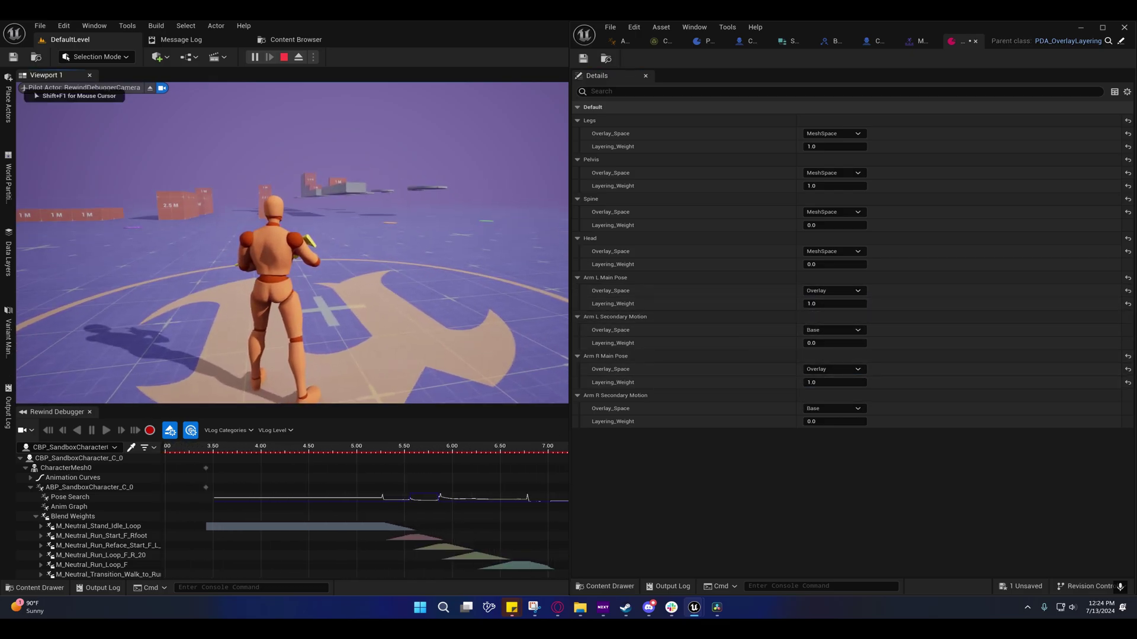
pyautogui.press('w')
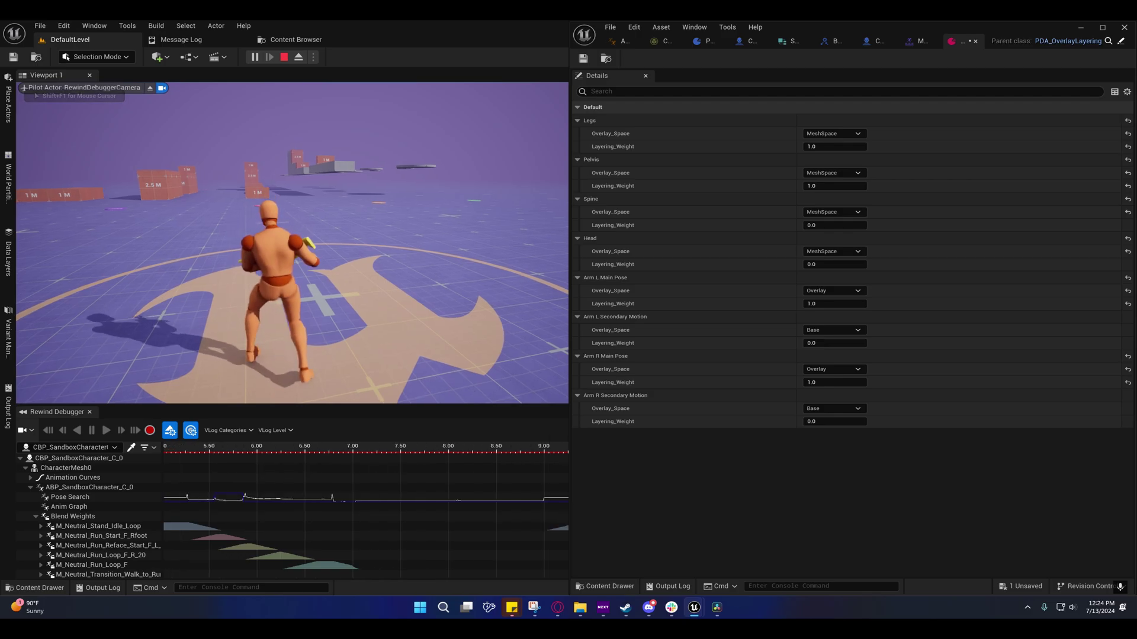
pyautogui.hotkey('shift', 'F1')
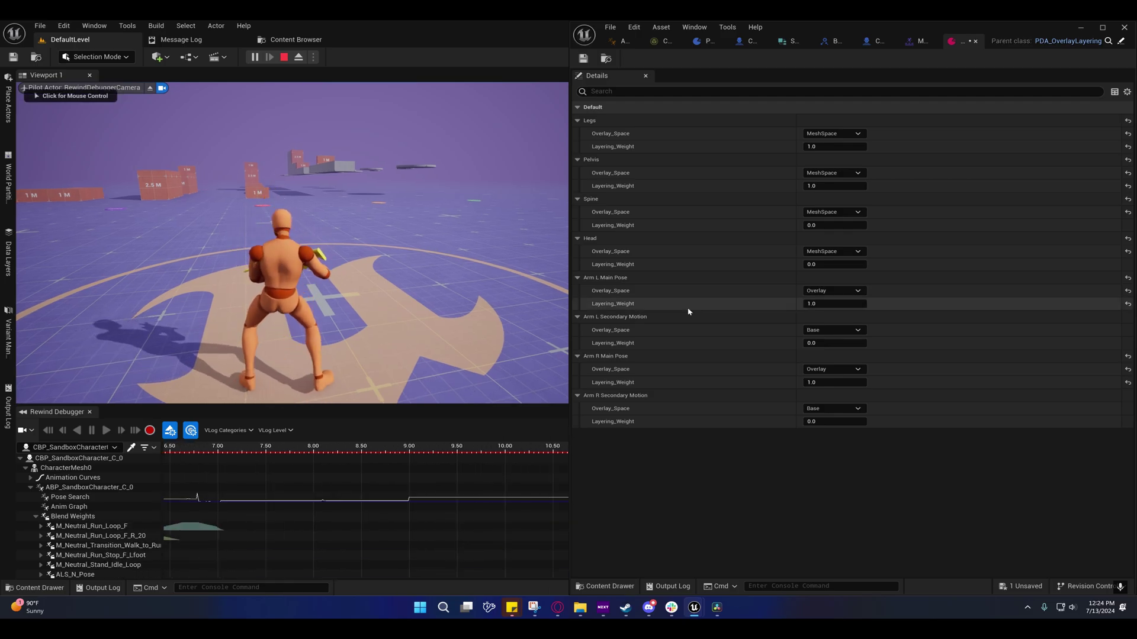
# Set Overlay_Space to Base for Arm L Main Pose and Arm R Main Pose, and test the character's movement in the level
pyautogui.click(823, 290)
pyautogui.click(824, 305)
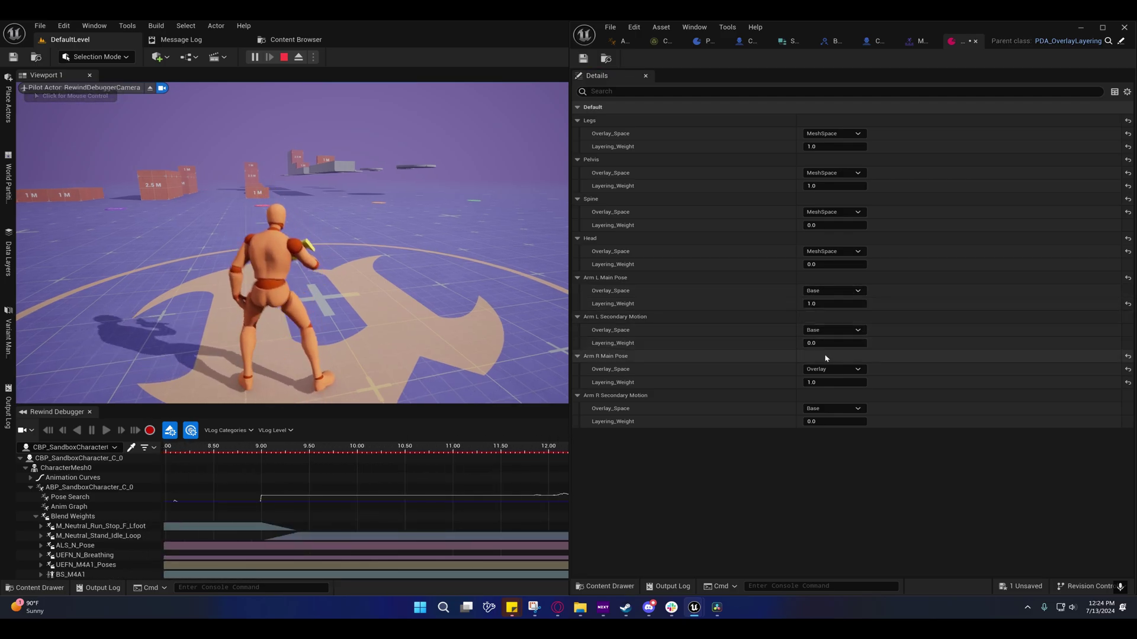
pyautogui.click(829, 369)
pyautogui.click(817, 382)
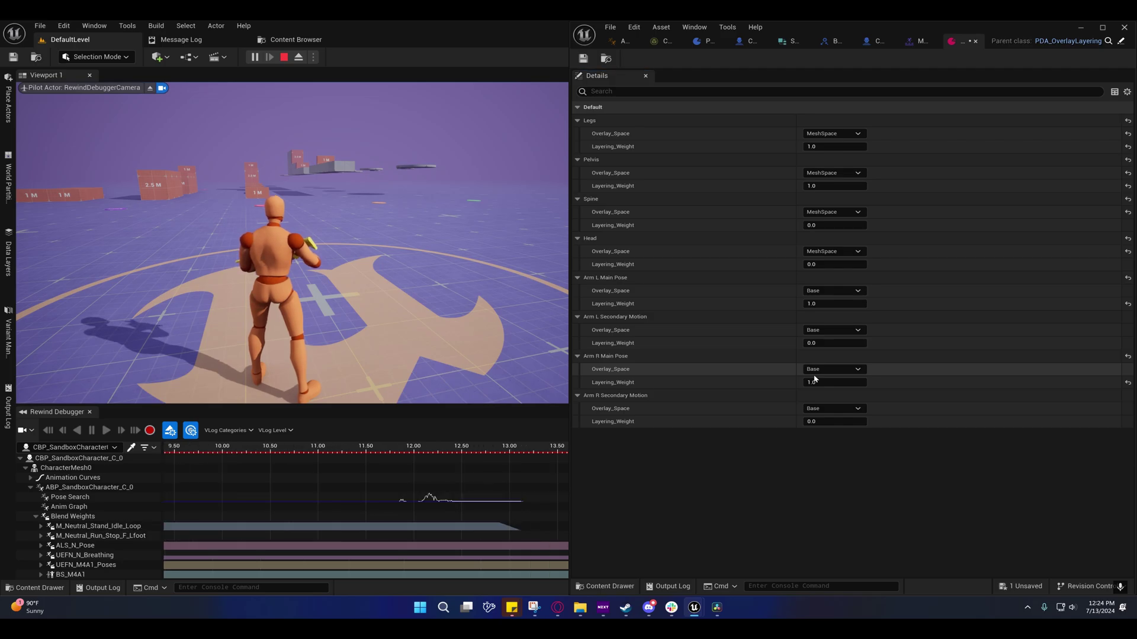
pyautogui.click(379, 248)
pyautogui.press('w')
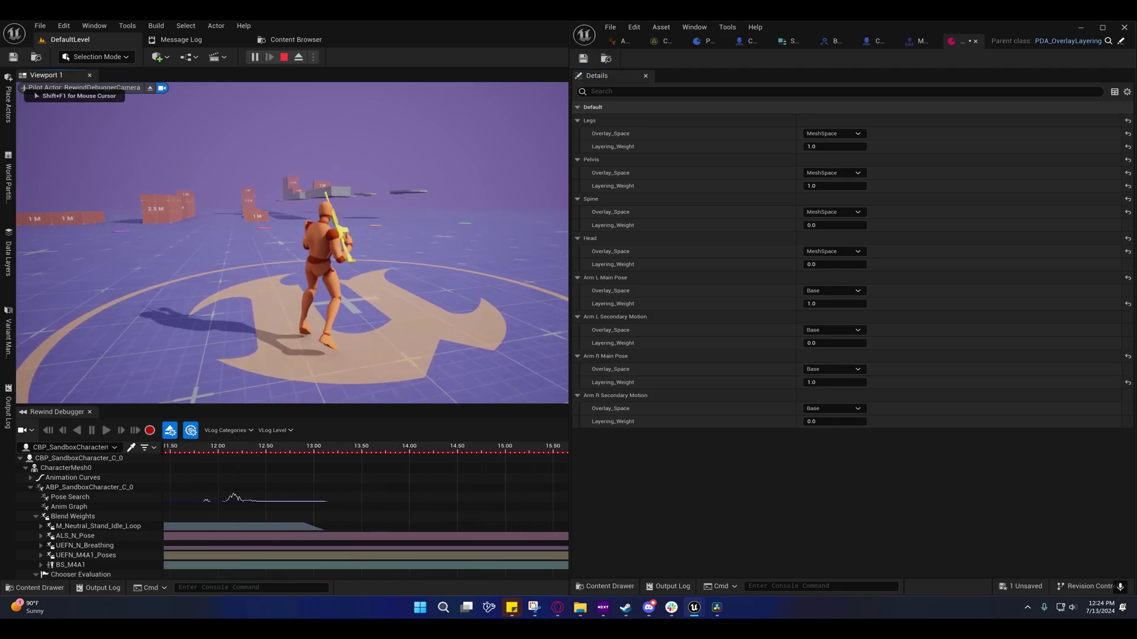
# Test the character's movement and aiming in the running level, and read the Arm L Main Pose description in DA_Emote_Idle
pyautogui.press('s')
pyautogui.press('w')
pyautogui.press('d')
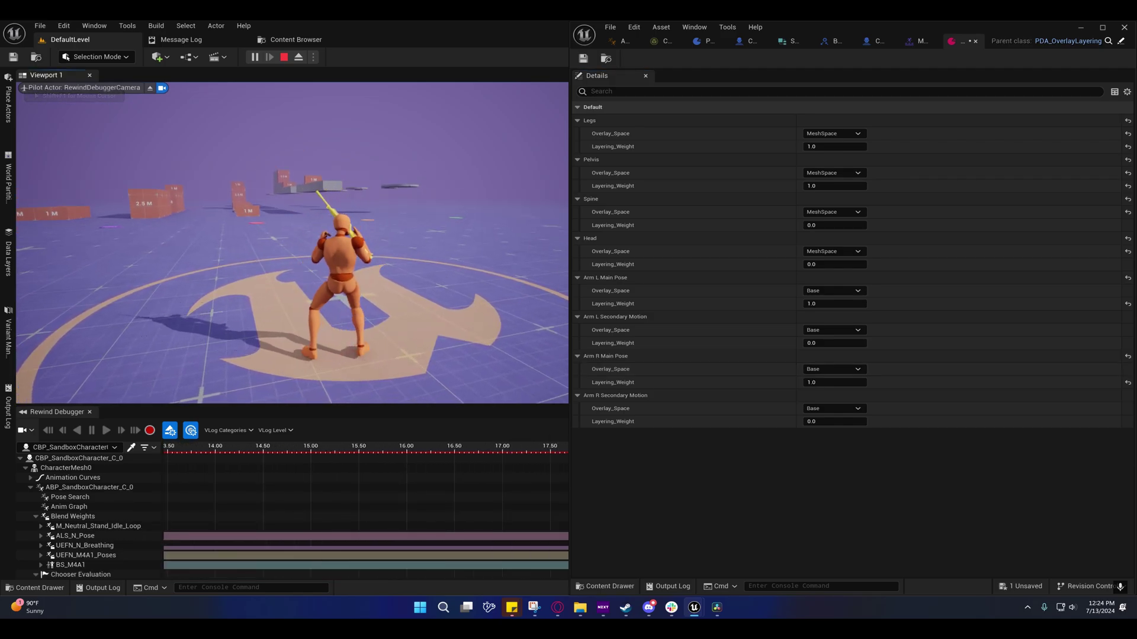
pyautogui.hotkey('shift', 'F1')
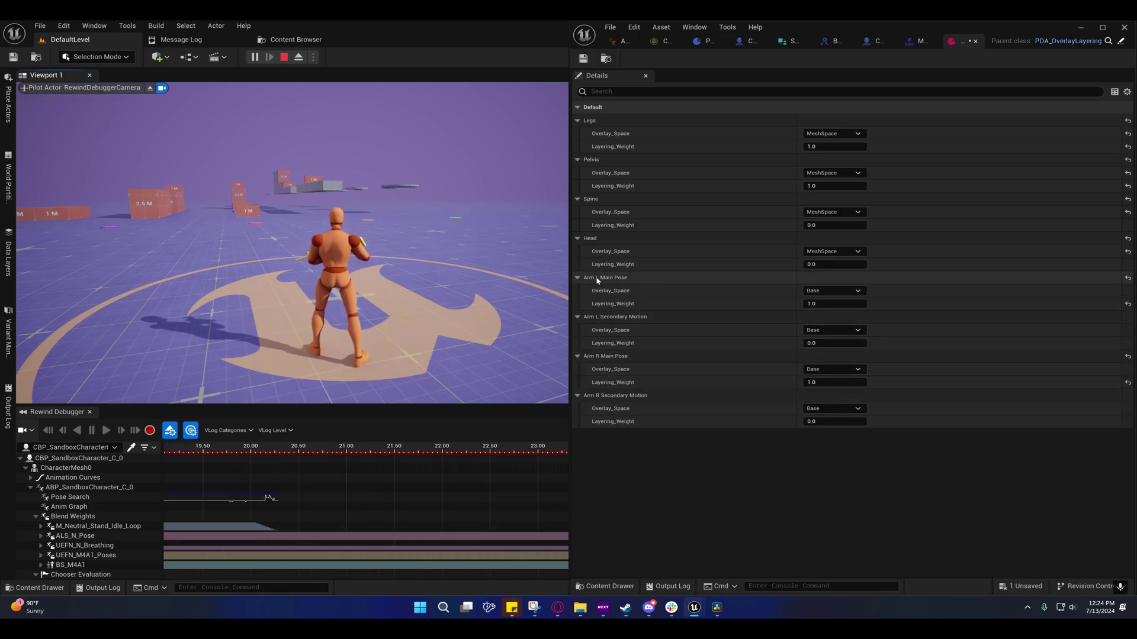
pyautogui.moveTo(604, 280)
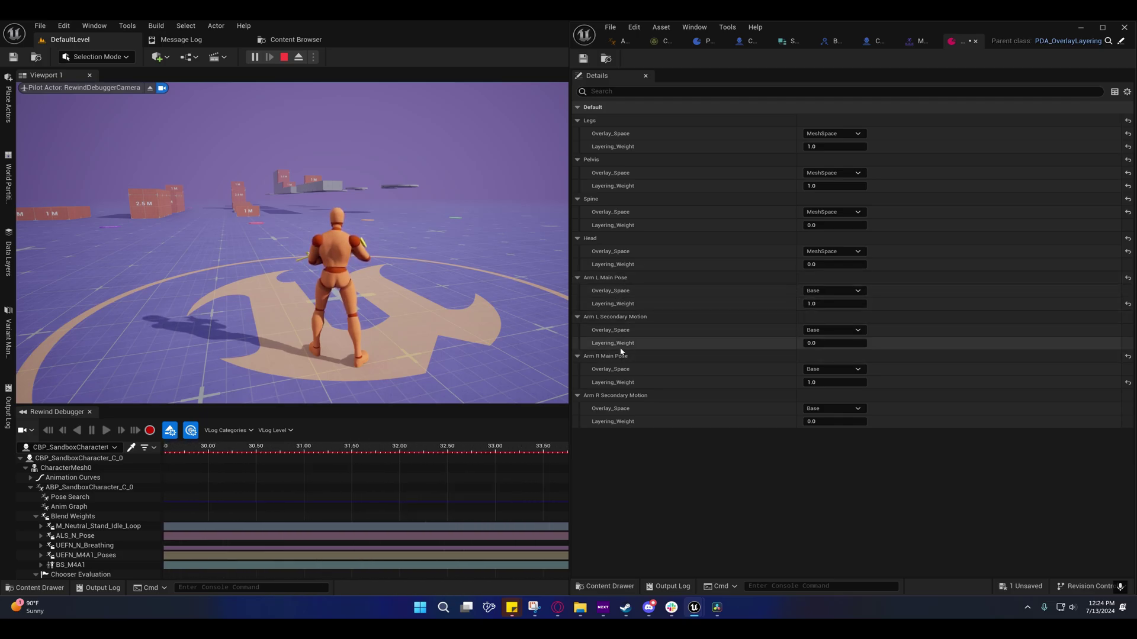
pyautogui.moveTo(641, 322)
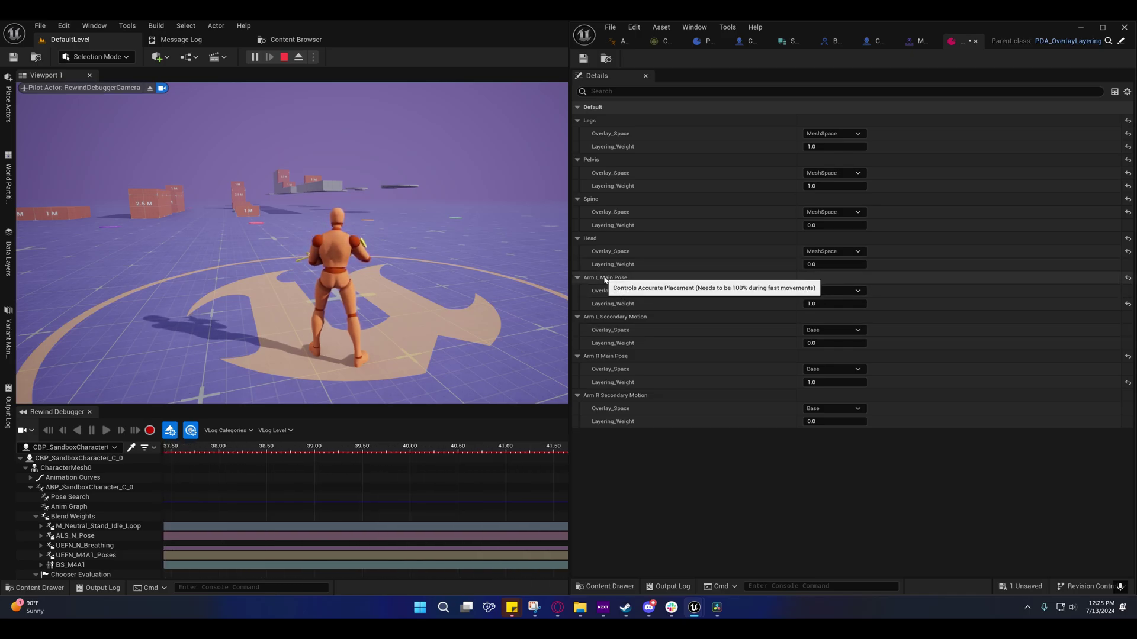
pyautogui.rightClick(378, 257)
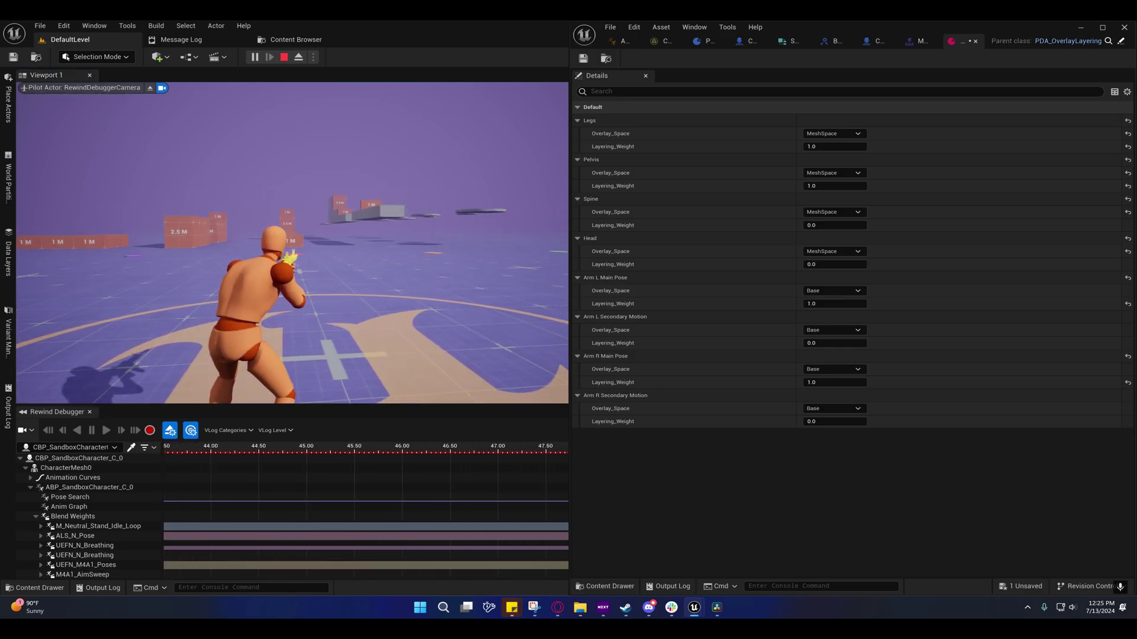
pyautogui.hotkey('shift', 'F1')
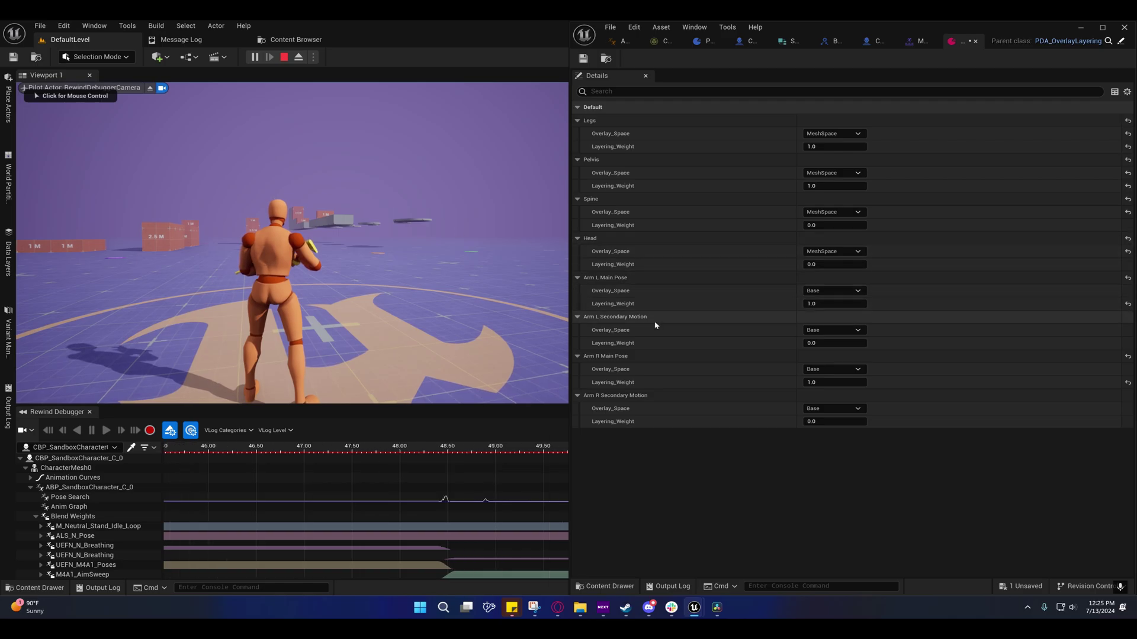
# Switch Overlay_Space for Arm L Main Pose to Overlay and back to Base, and check the character in the level
pyautogui.click(833, 291)
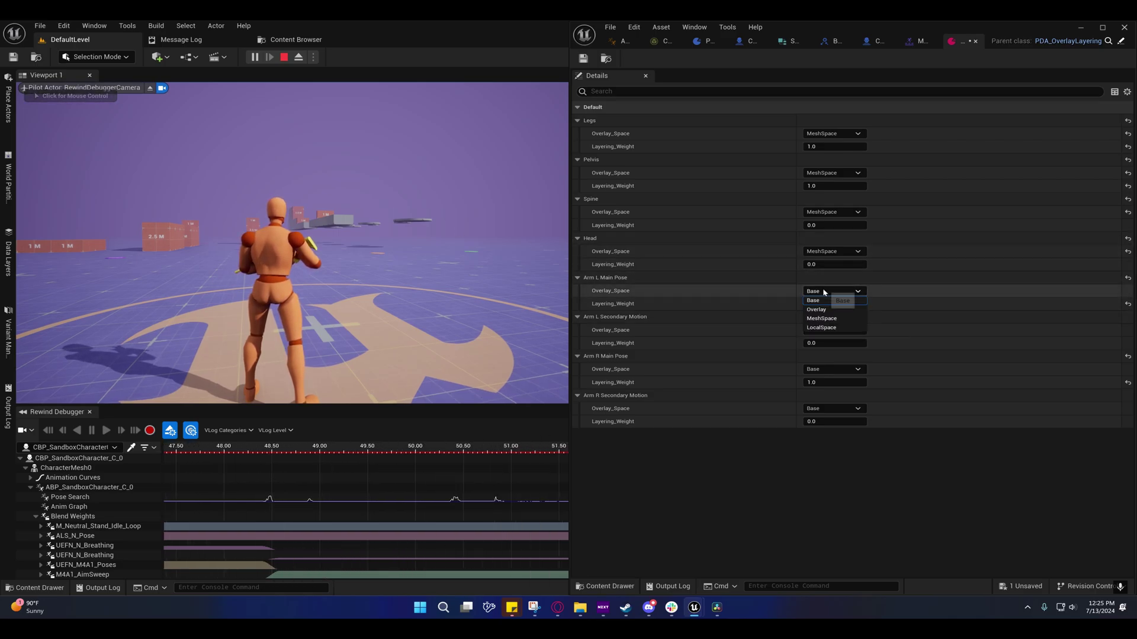
pyautogui.click(820, 310)
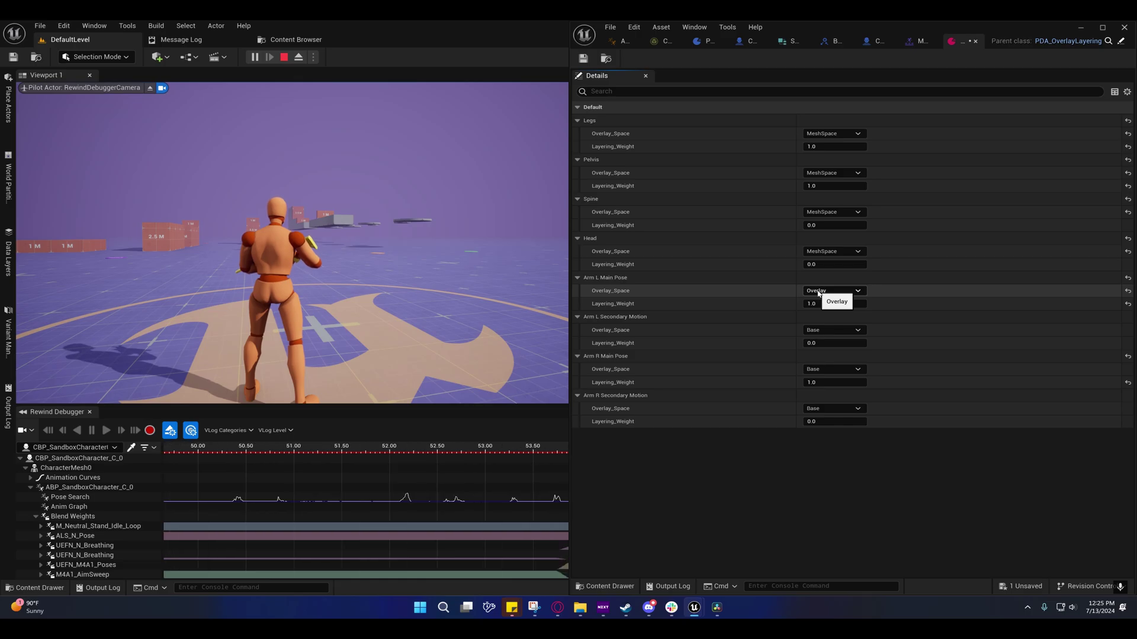
pyautogui.click(814, 300)
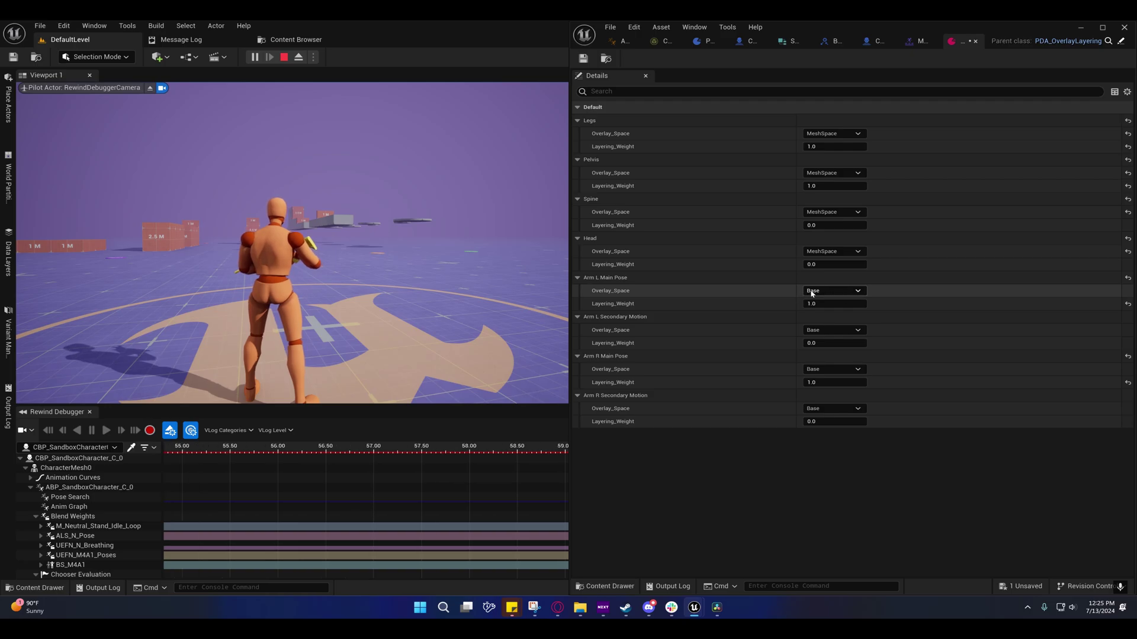
pyautogui.click(320, 255)
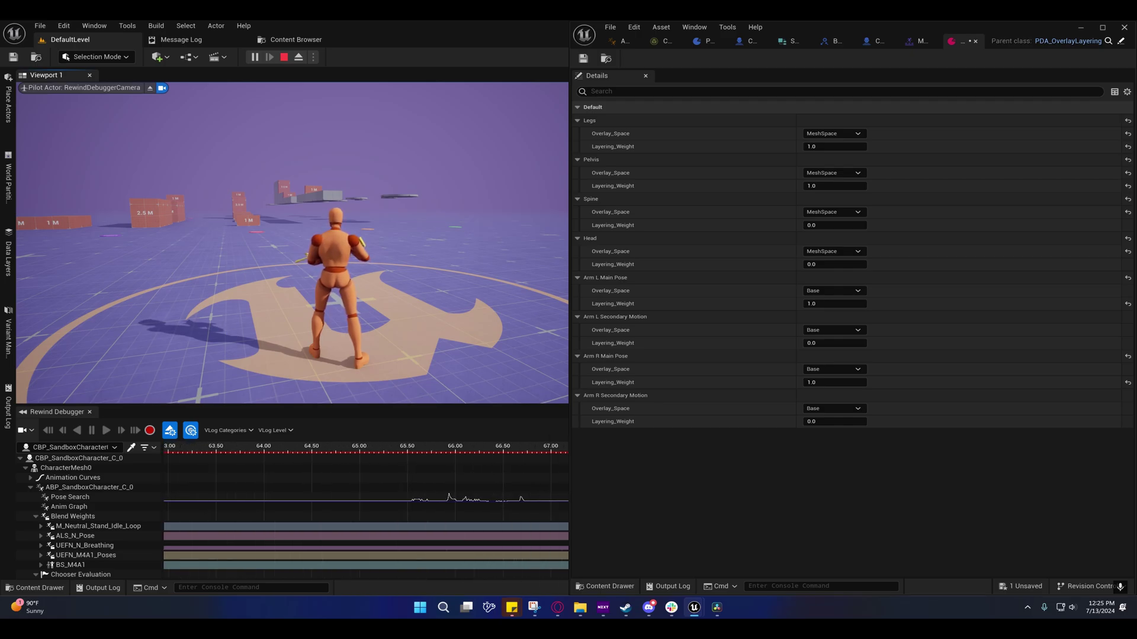
pyautogui.hotkey('shift', 'F1')
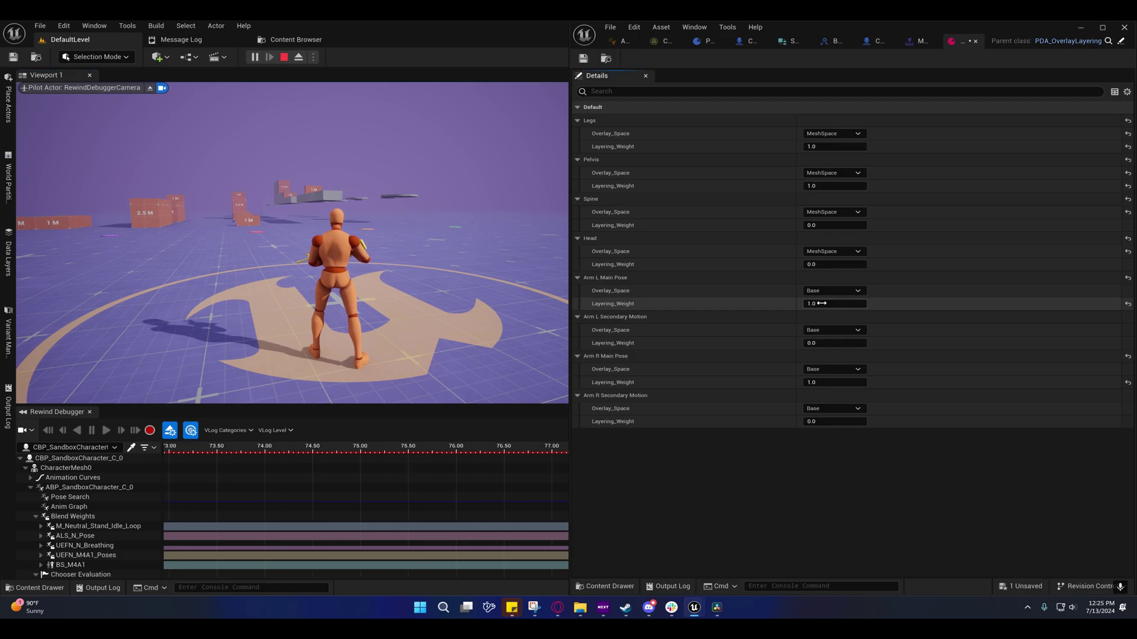
# Set Layering_Weight to 0.5 for Arm L Main Pose and Arm R Main Pose, and test the character in the level
pyautogui.write('.5')
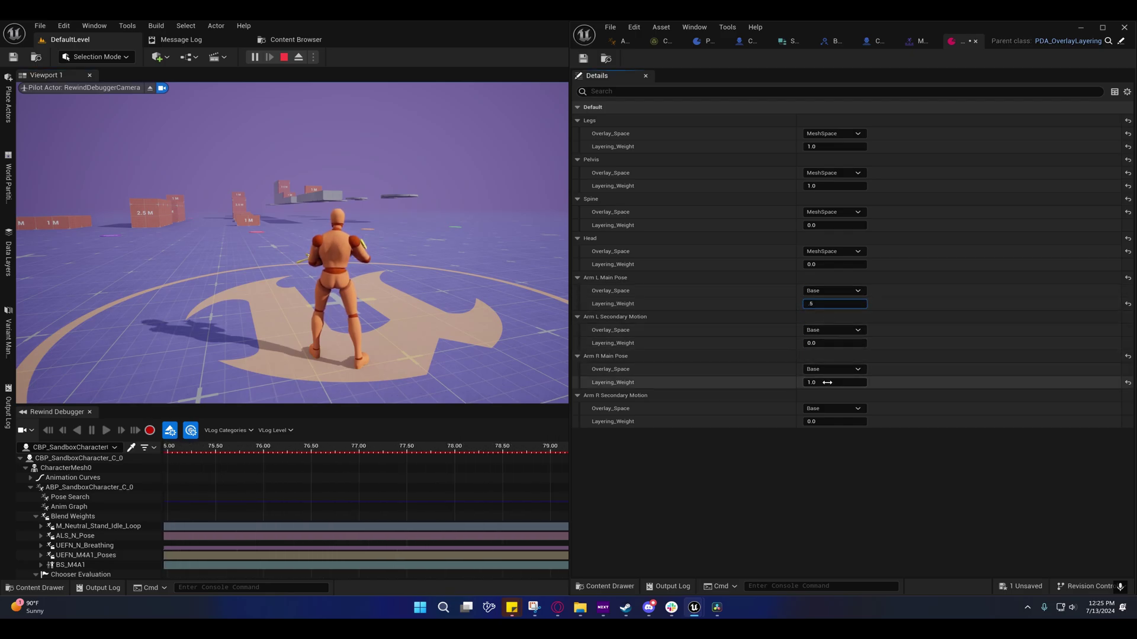
pyautogui.click(820, 380)
pyautogui.write('.5')
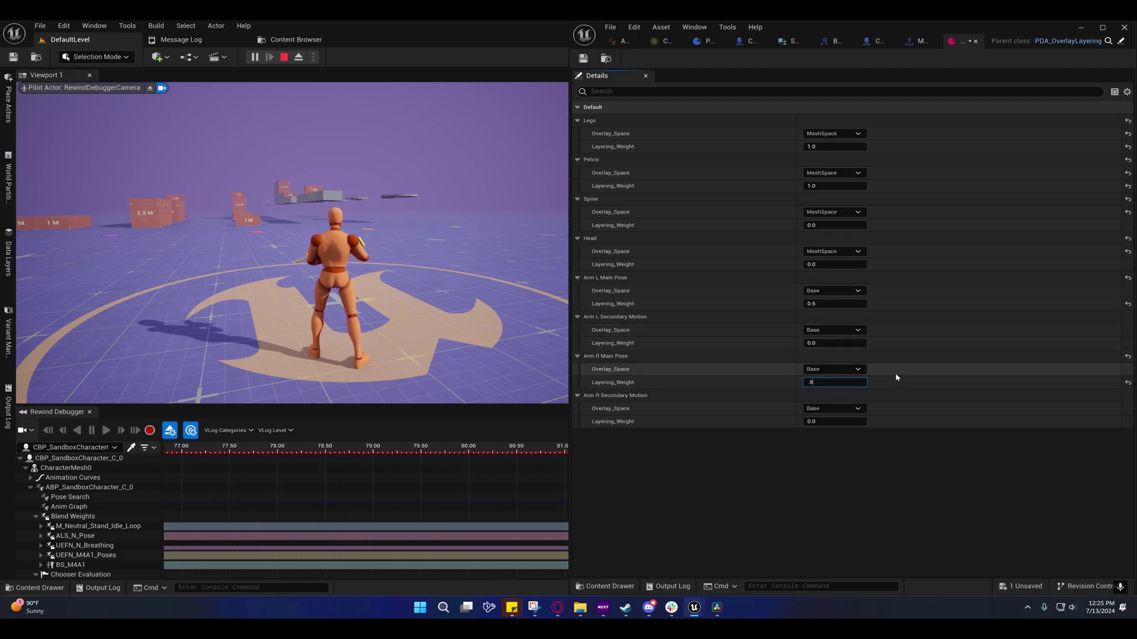
pyautogui.press('Return')
pyautogui.click(415, 266)
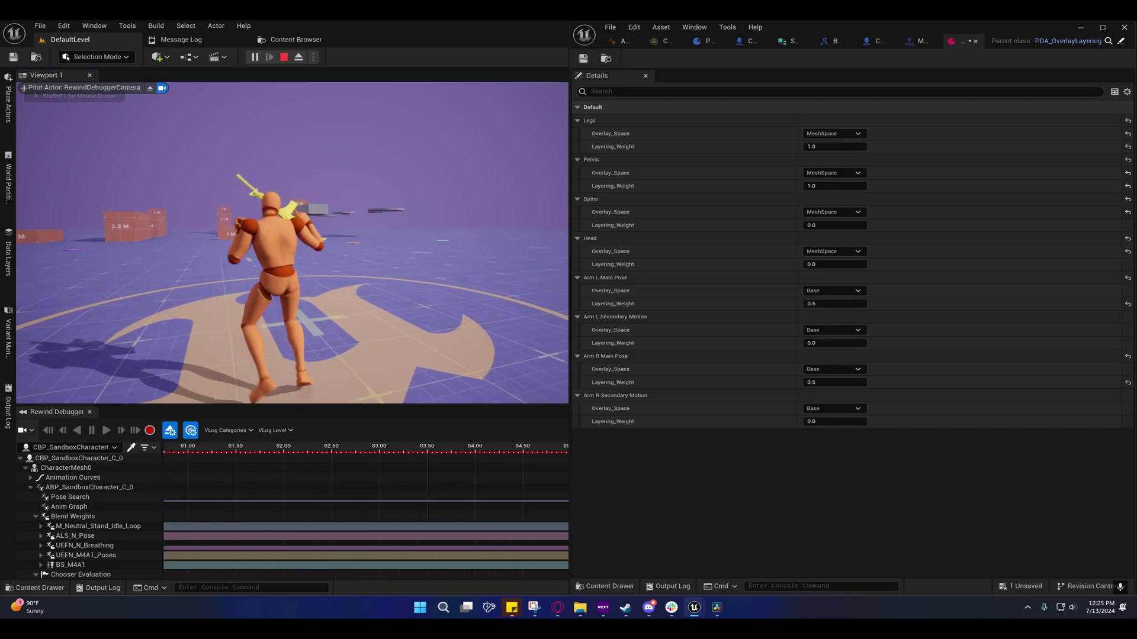
pyautogui.hotkey('shift', 'F1')
# Set Layering_Weight to 1.0 for Arm R Main Pose and Arm L Main Pose, testing the character in the level in between
pyautogui.click(823, 381)
pyautogui.write('1')
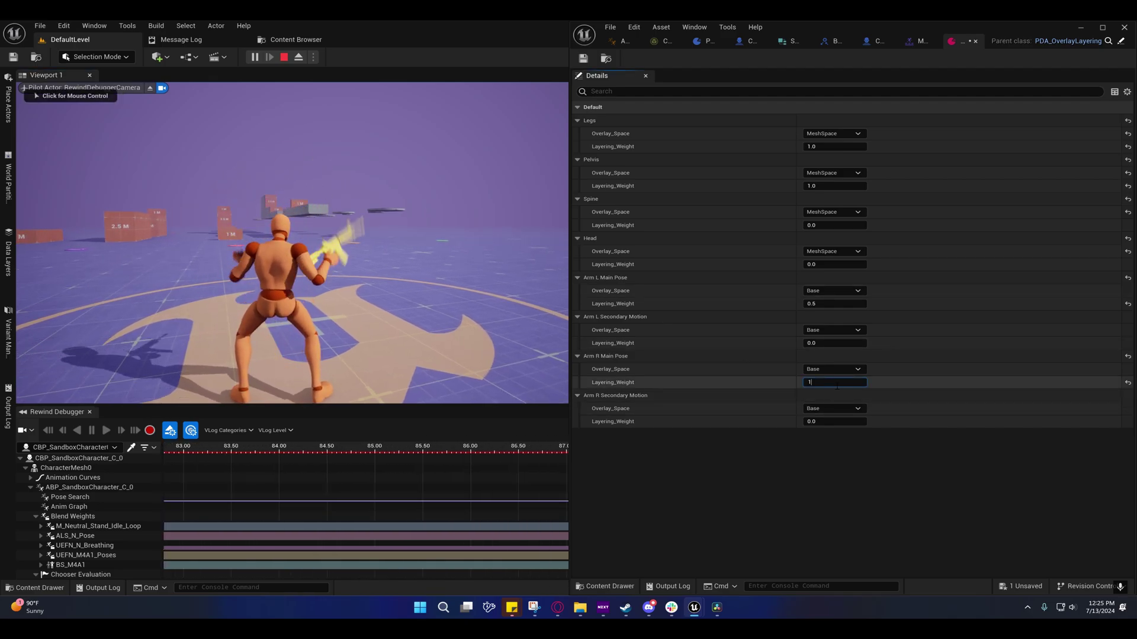
pyautogui.press('Return')
pyautogui.click(522, 310)
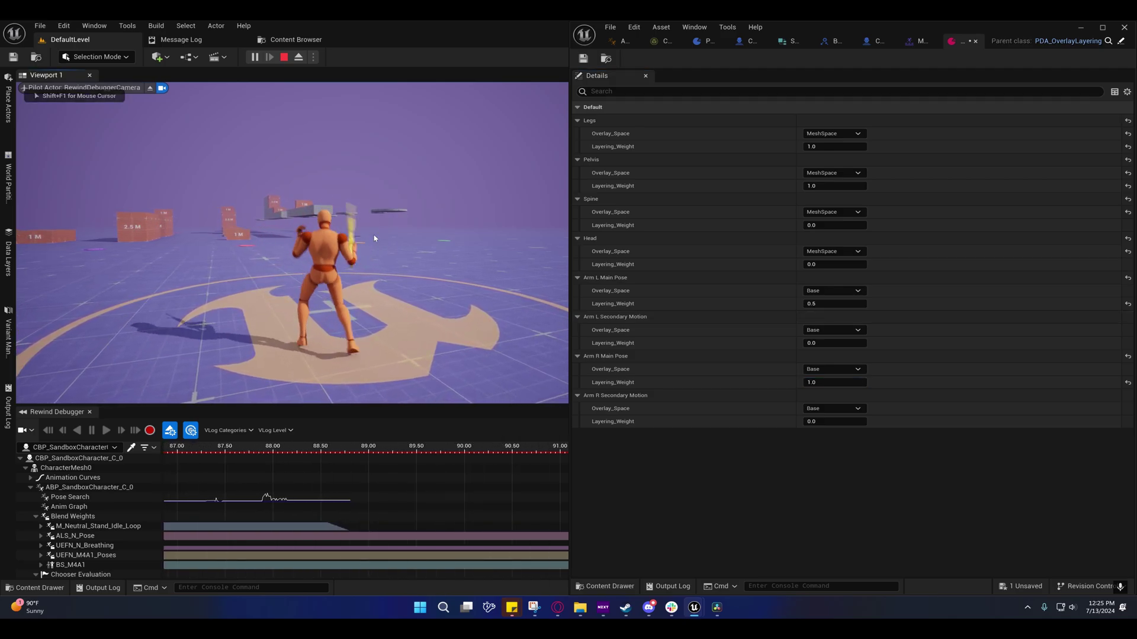
pyautogui.hotkey('shift', 'F1')
pyautogui.click(823, 304)
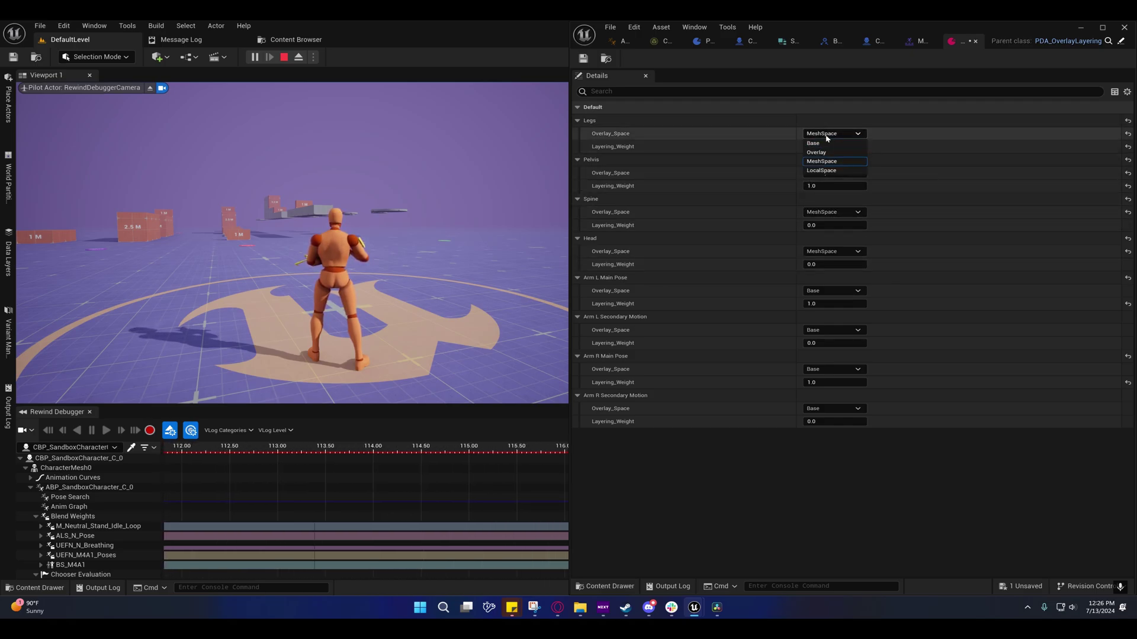
# Set the Legs Overlay_Space to Base and test the character's sideways movement in the level
pyautogui.click(818, 145)
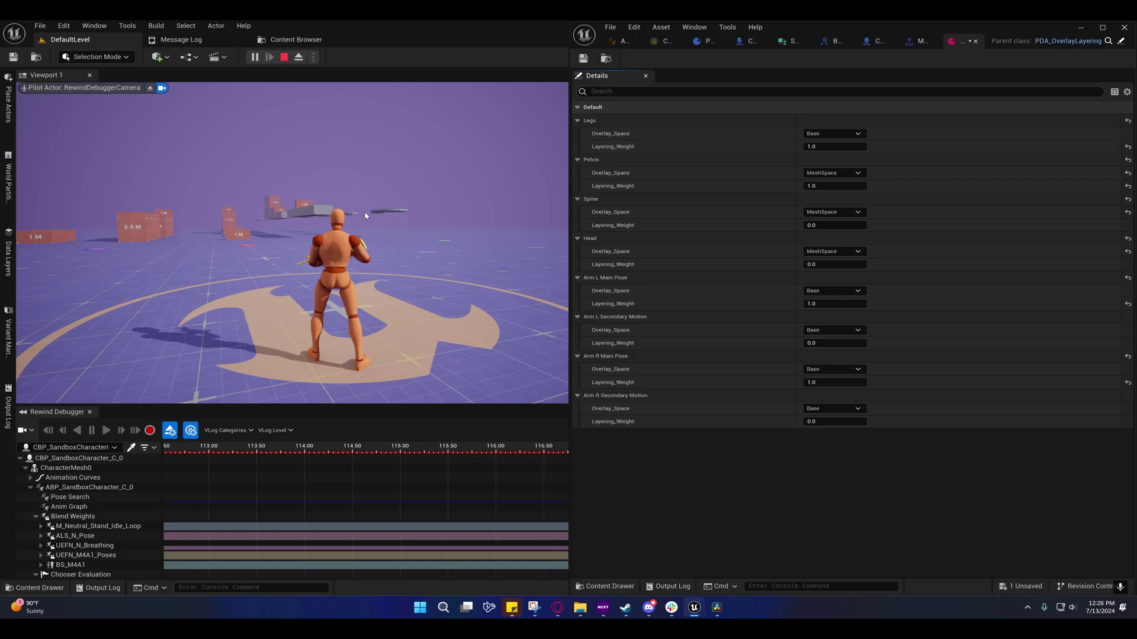
pyautogui.click(296, 237)
pyautogui.press('d')
pyautogui.press('a')
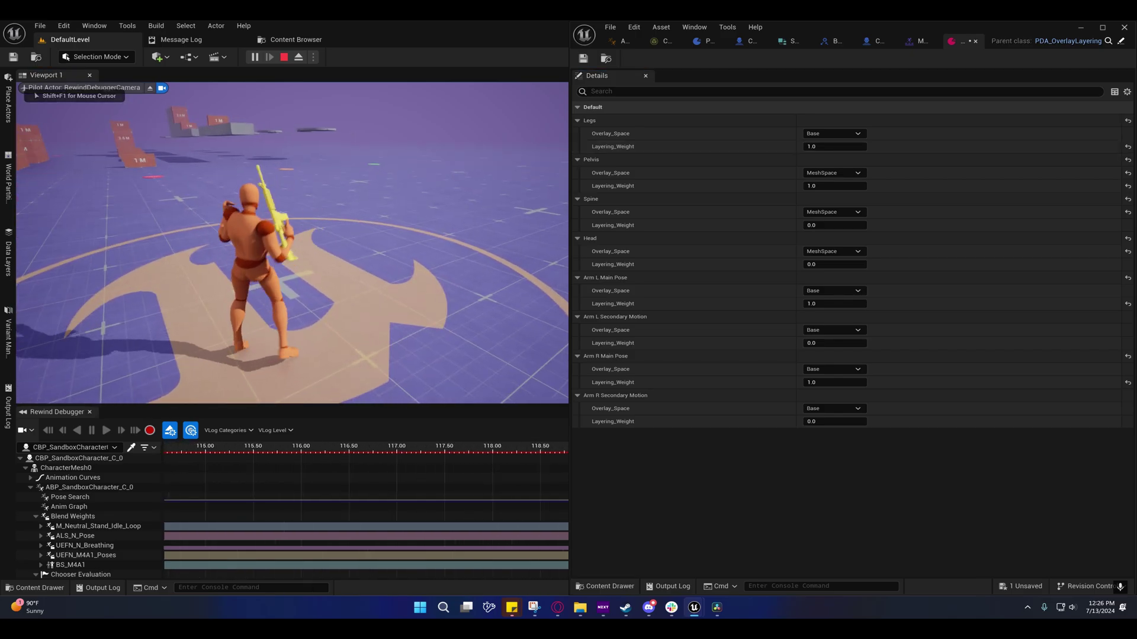
pyautogui.press('d')
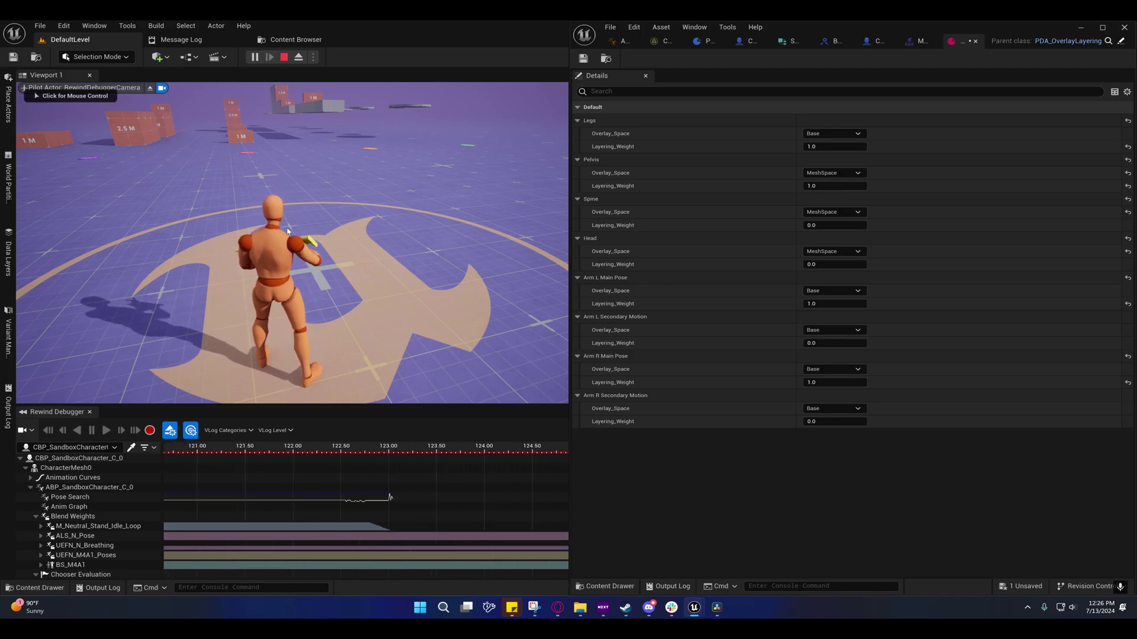
# Set the Legs Overlay_Space to LocalSpace and check the character in the level
pyautogui.click(821, 134)
pyautogui.click(826, 145)
pyautogui.click(464, 203)
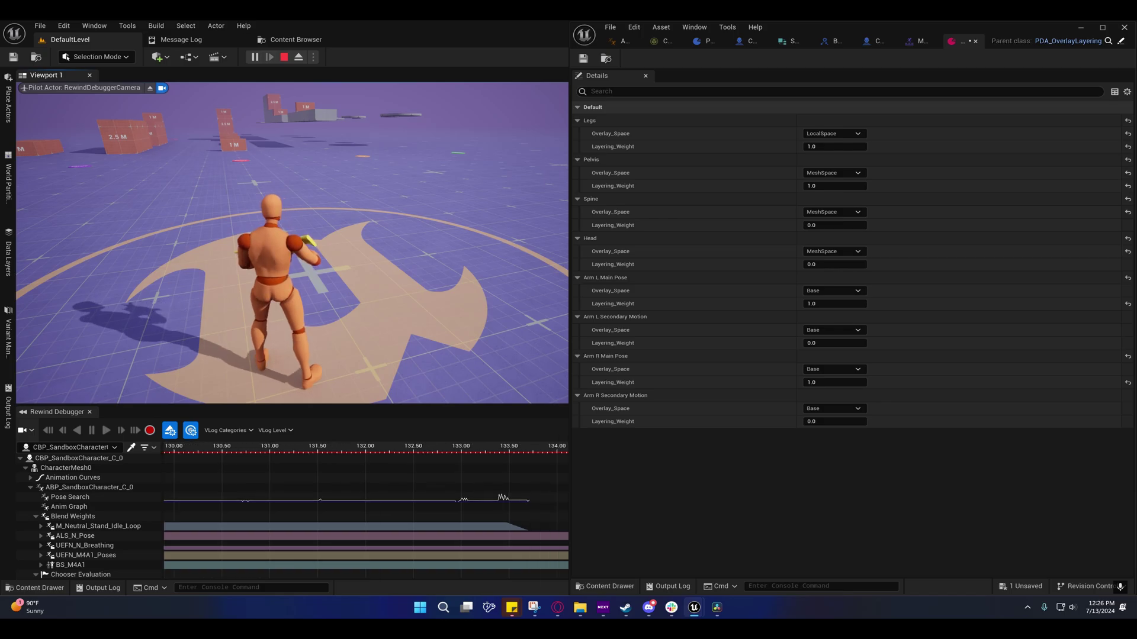
# Set the Legs Overlay_Space to Base and its Layering_Weight to 0.0, and test running in the level
pyautogui.click(832, 133)
pyautogui.click(824, 147)
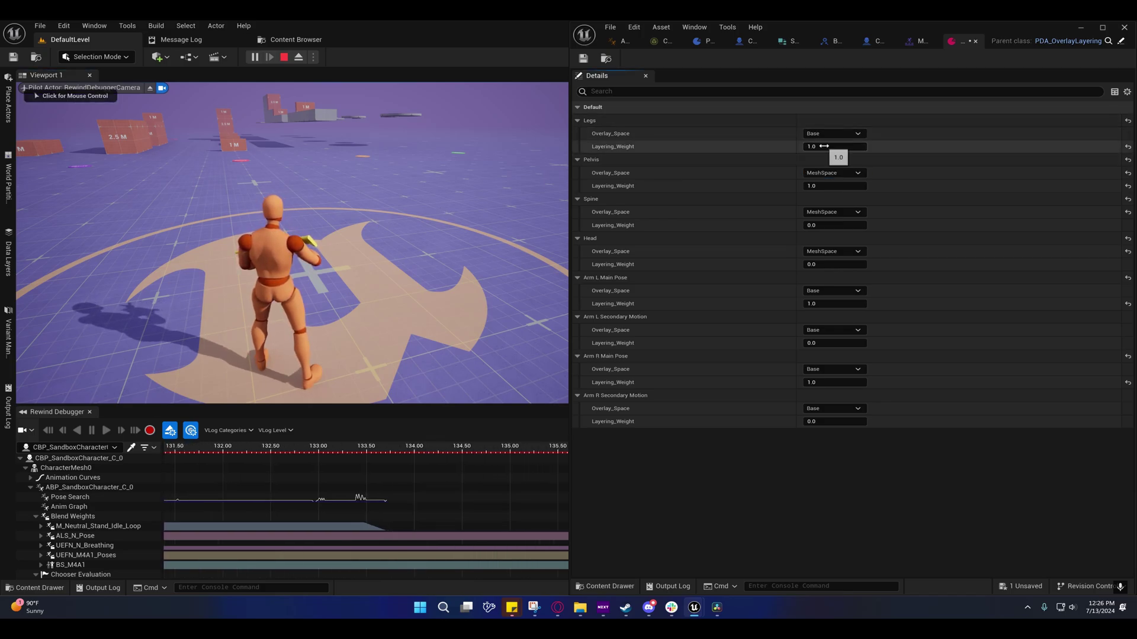
pyautogui.press('Return')
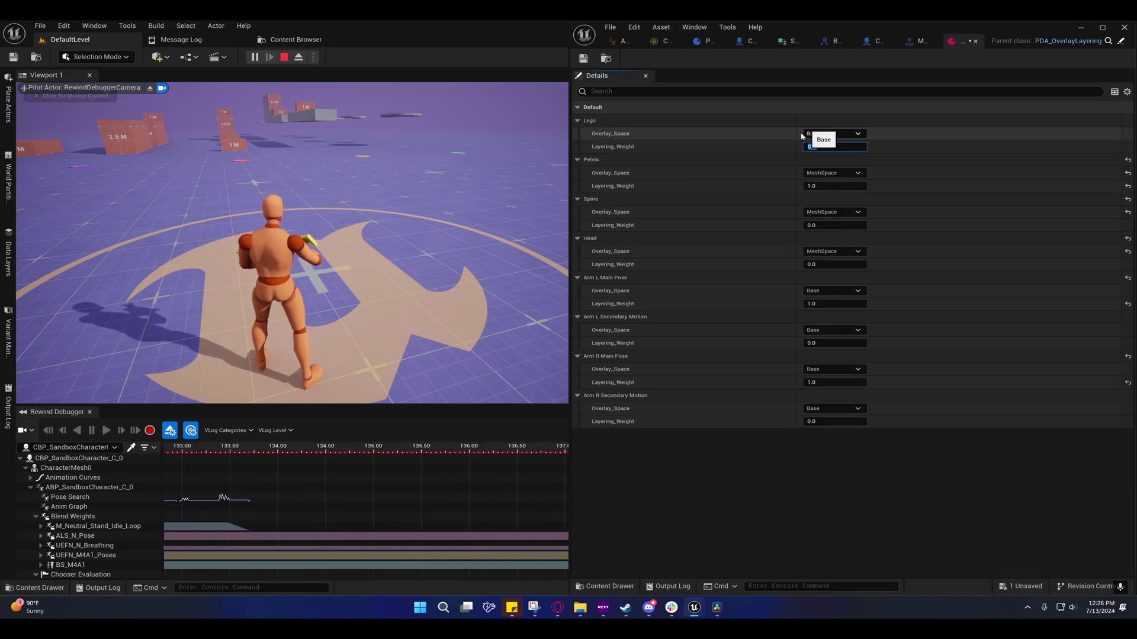
pyautogui.click(345, 231)
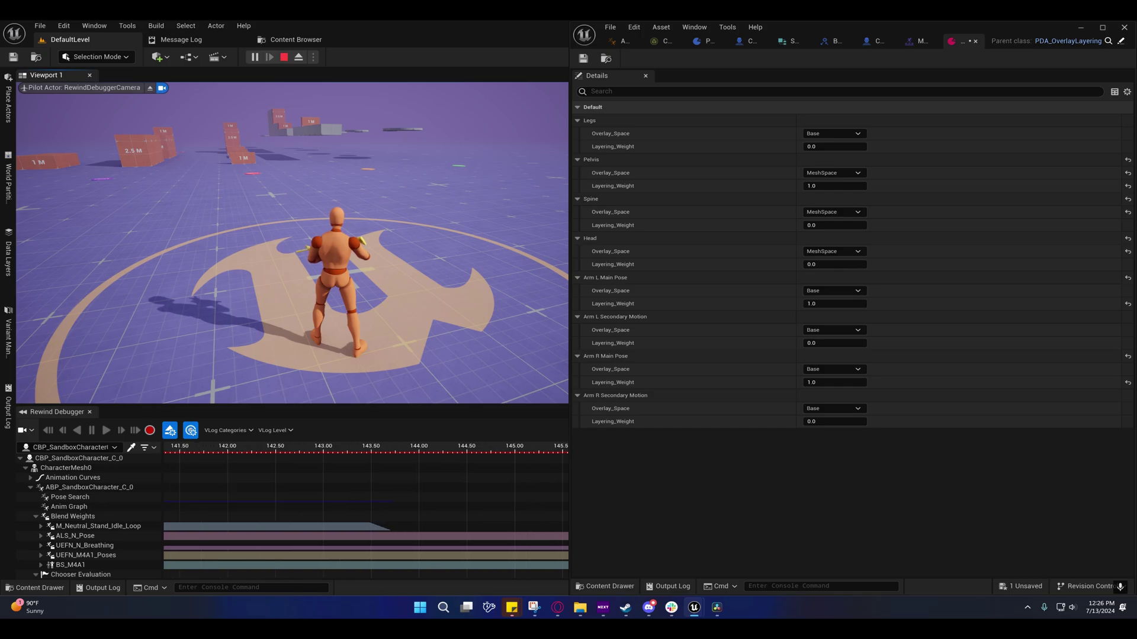
pyautogui.press('w')
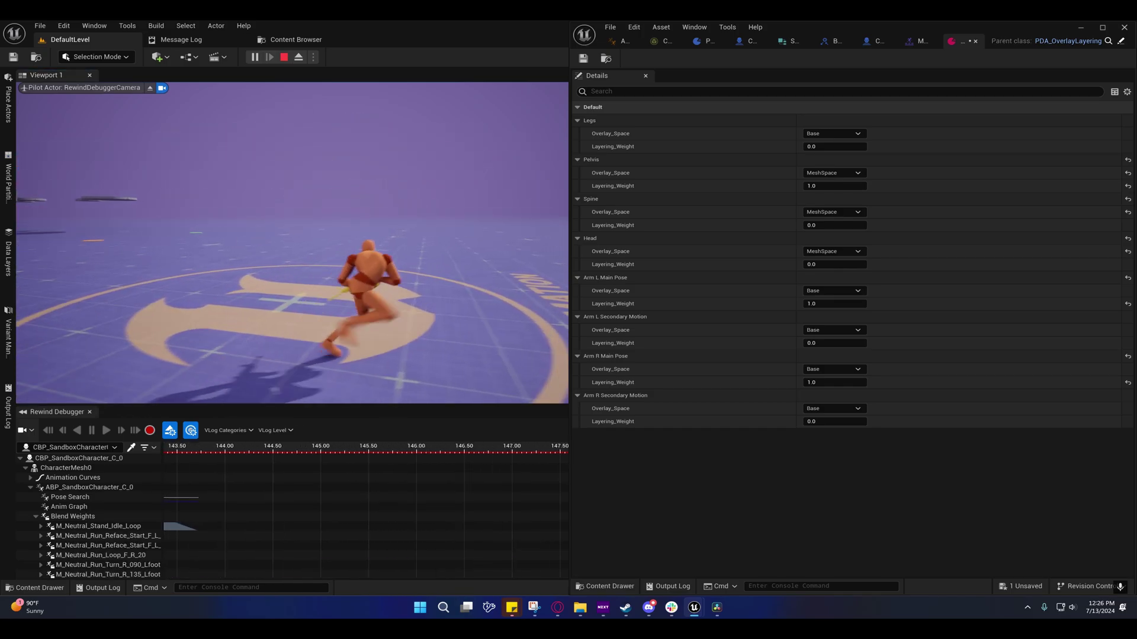
pyautogui.hotkey('shift', 'F1')
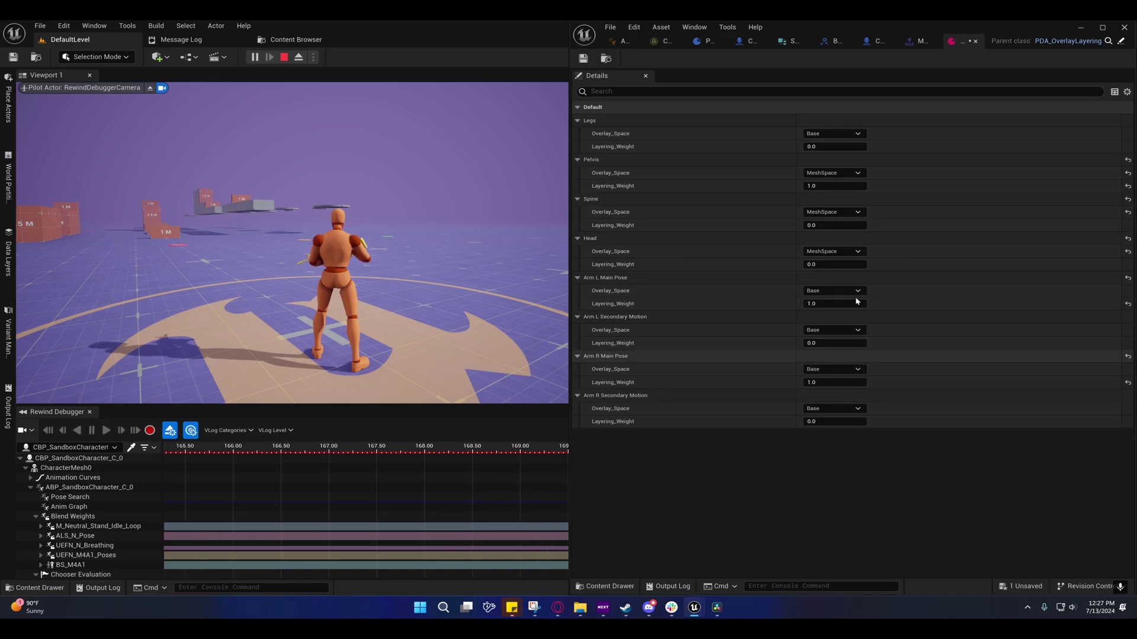
# Open the Layering graph of ABP_SandboxCharacter and examine the Overlay_FullBody and Overlay_UpperBody slots
pyautogui.click(622, 41)
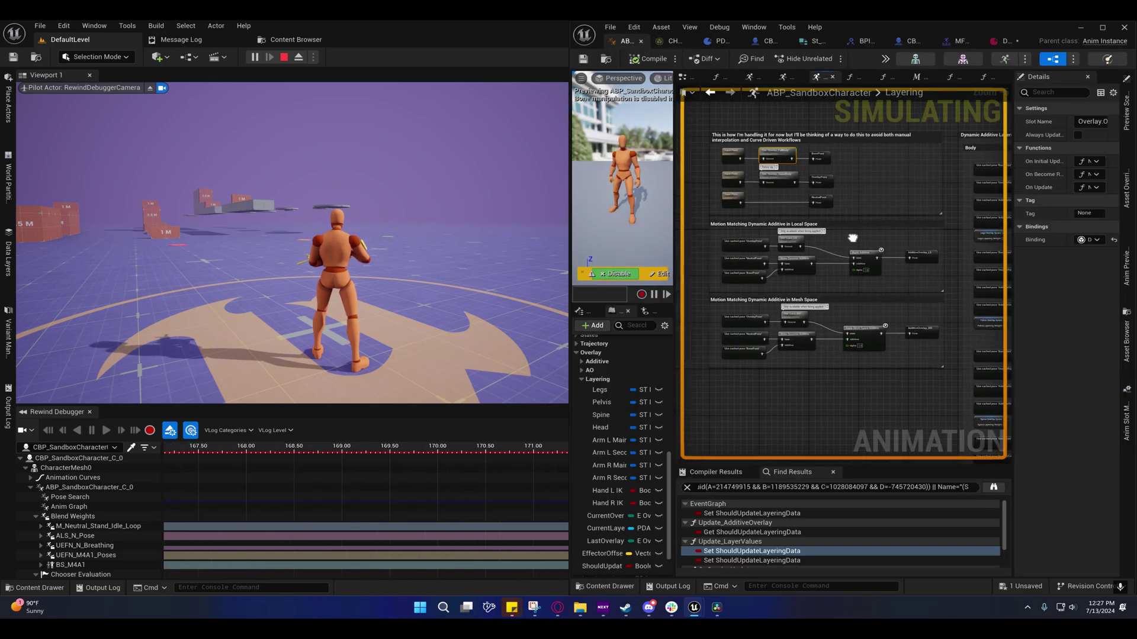
pyautogui.moveTo(778, 105); pyautogui.dragTo(781, 199, button='right')
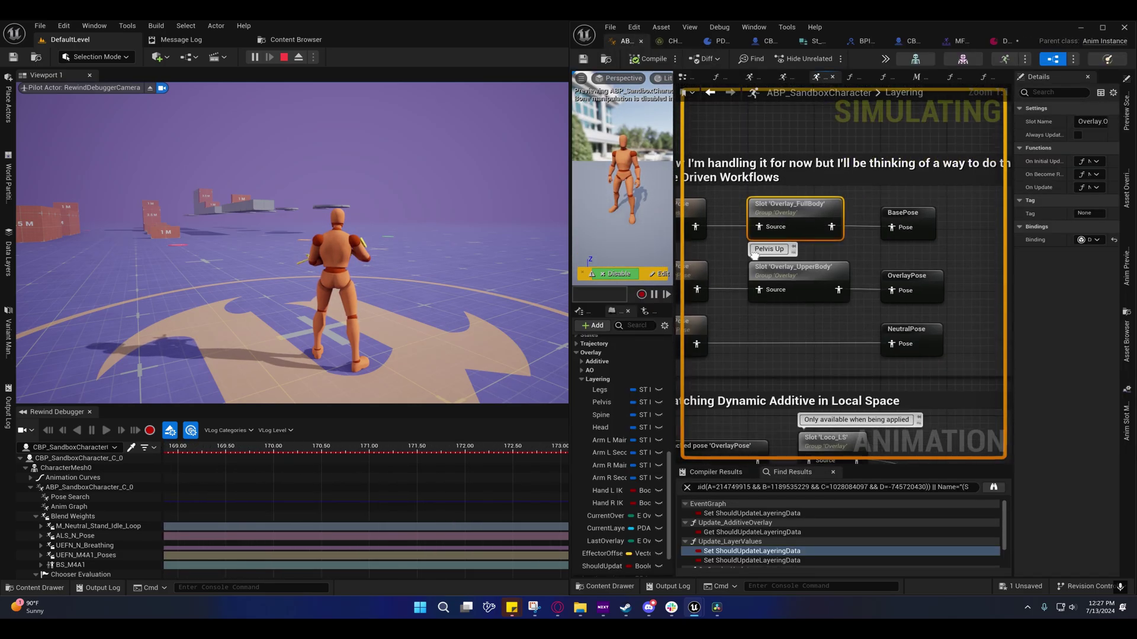
pyautogui.scroll(-6, 829, 314)
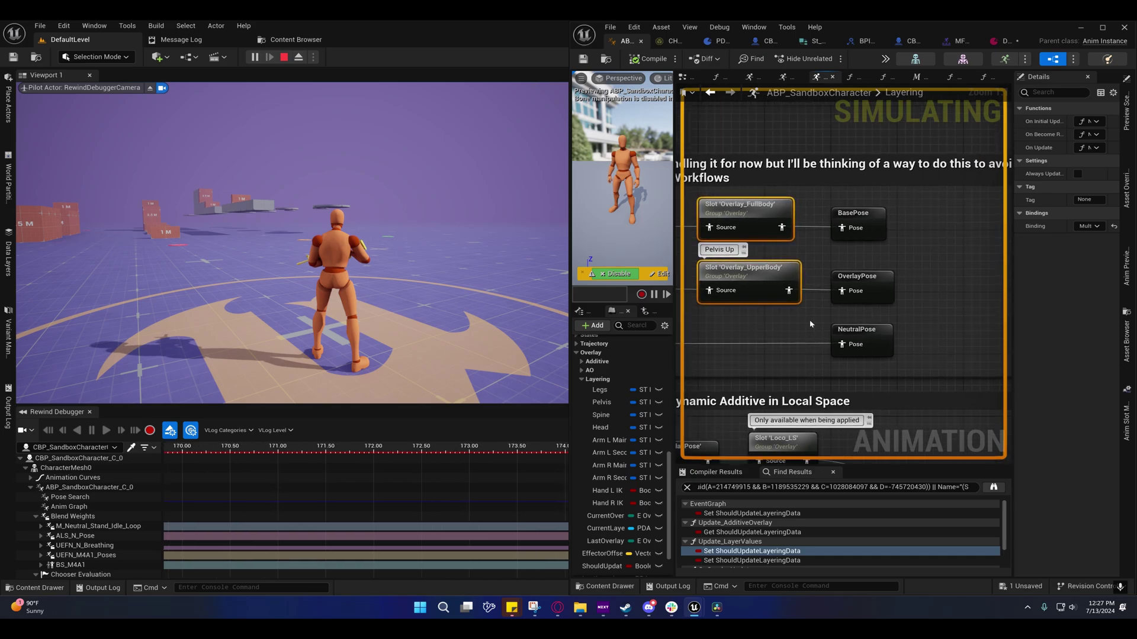
pyautogui.moveTo(903, 292); pyautogui.dragTo(1127, 175, button='right')
pyautogui.moveTo(895, 140); pyautogui.dragTo(866, 161, button='right')
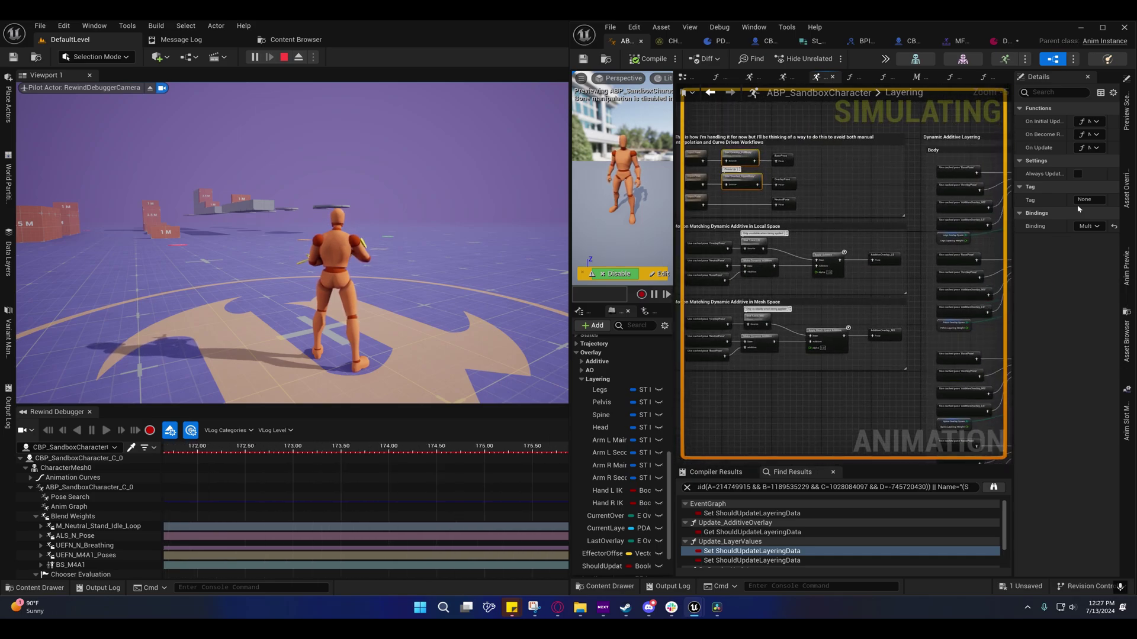
# Maximize the ABP_SandboxCharacter editor and examine the Dynamic Additive Layering, Local Space and Mesh Space sections of the Layering graph
pyautogui.click(1102, 27)
pyautogui.moveTo(378, 228); pyautogui.dragTo(6, 241, button='right')
pyautogui.moveTo(601, 251); pyautogui.dragTo(595, 195, button='right')
pyautogui.scroll(-2, 596, 196)
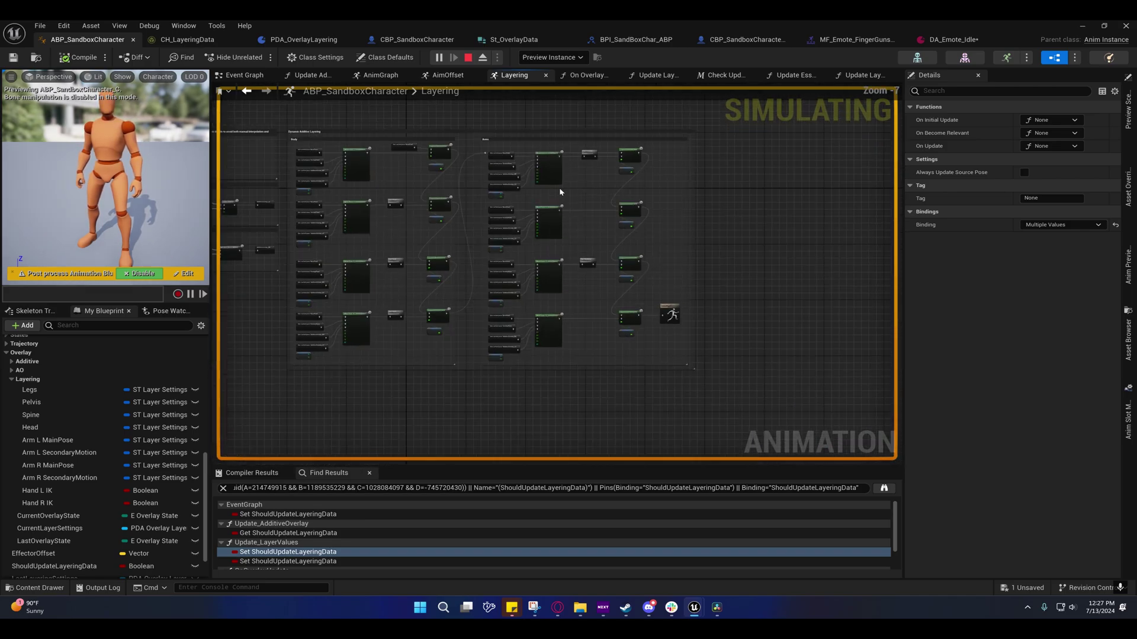
pyautogui.scroll(4, 468, 222)
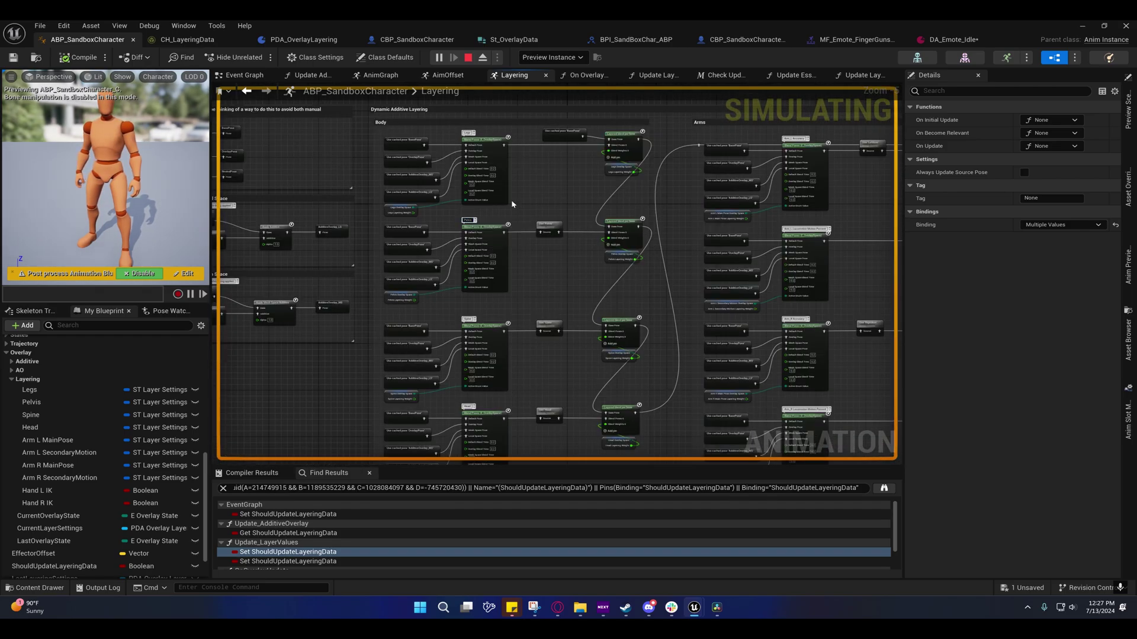
pyautogui.moveTo(513, 204); pyautogui.dragTo(784, 282, button='right')
pyautogui.moveTo(557, 228); pyautogui.dragTo(485, 204, button='right')
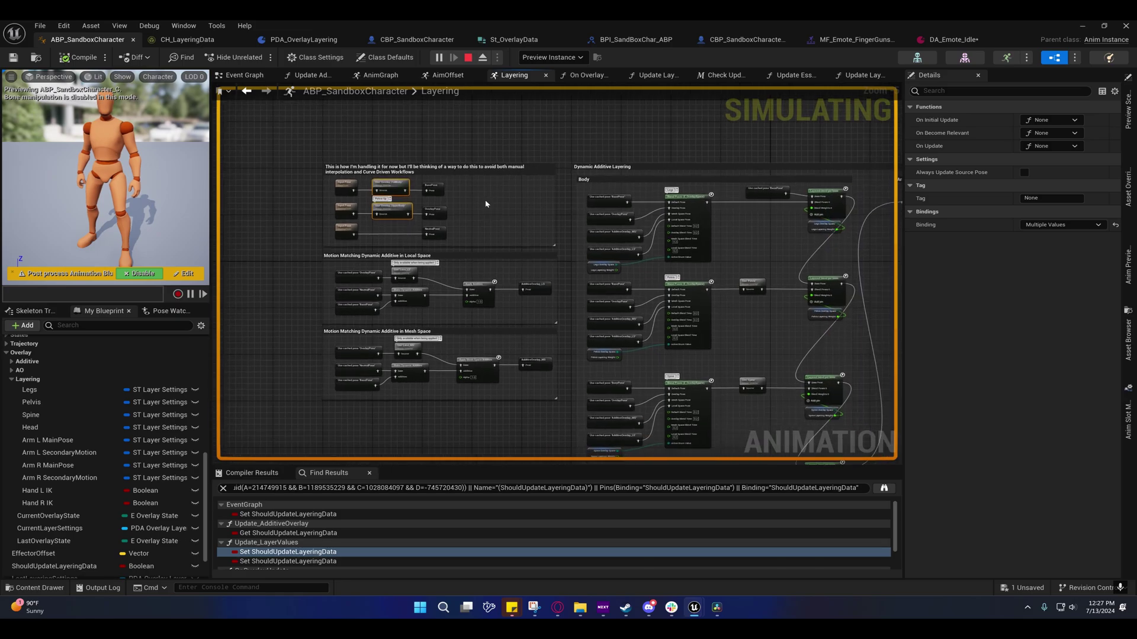
pyautogui.scroll(2, 476, 209)
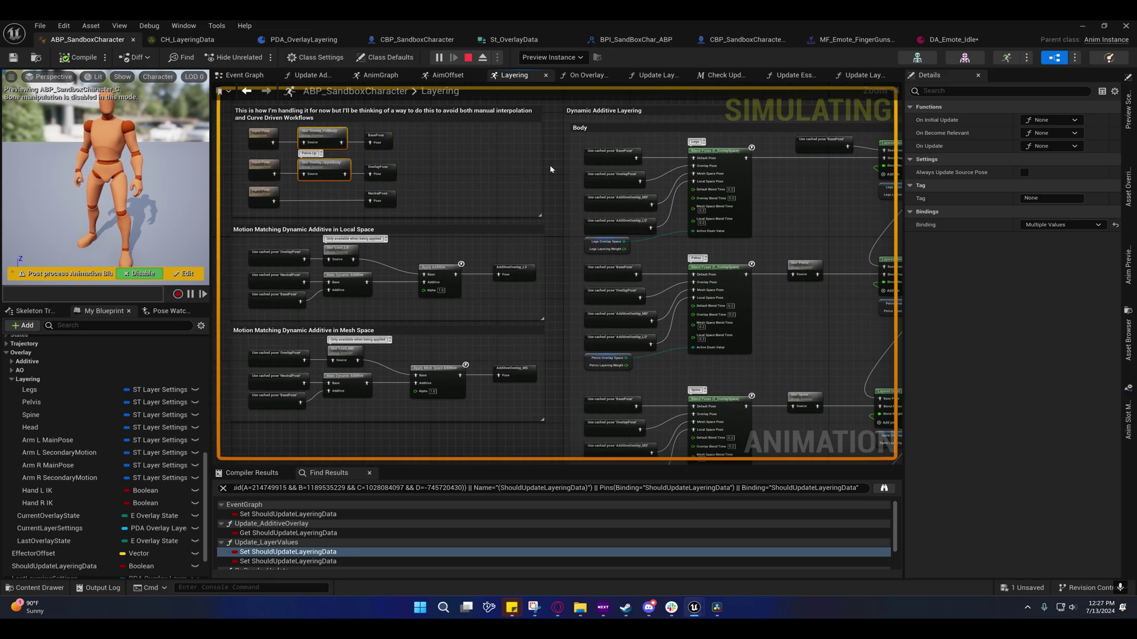